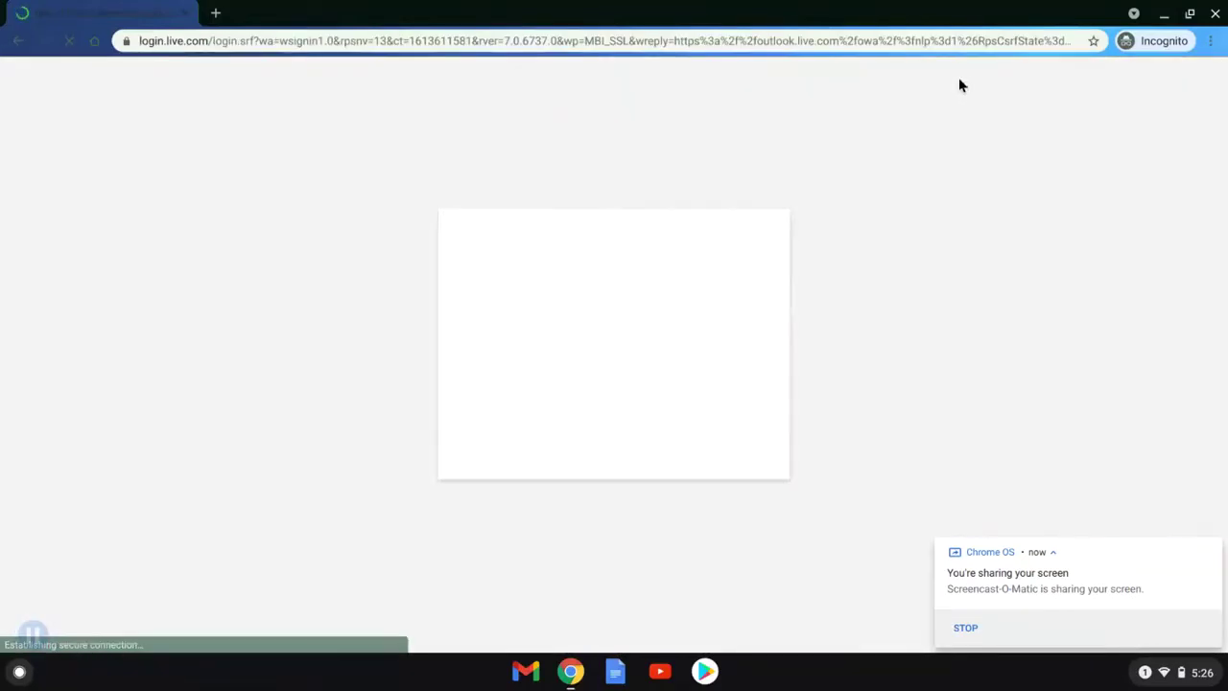
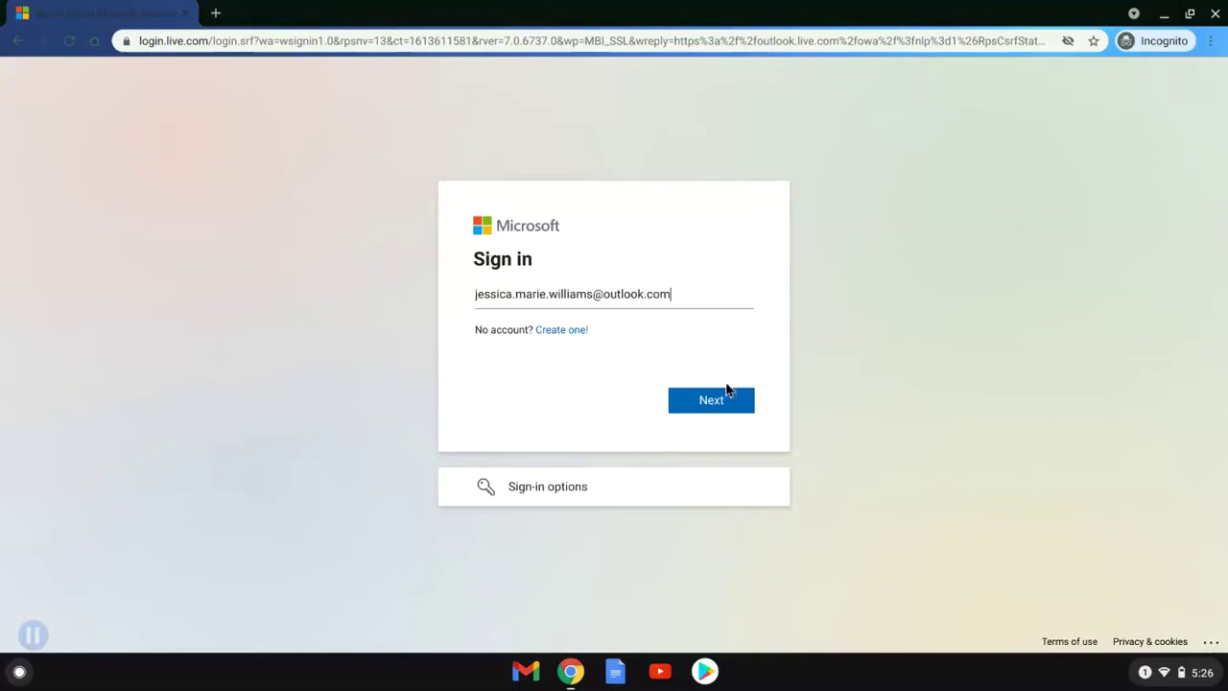
Step: Enter the Outlook account e-mail, continue, and choose 'Forgot password?' to start the reset
{"action": "left_click", "coordinate": [717, 400]}
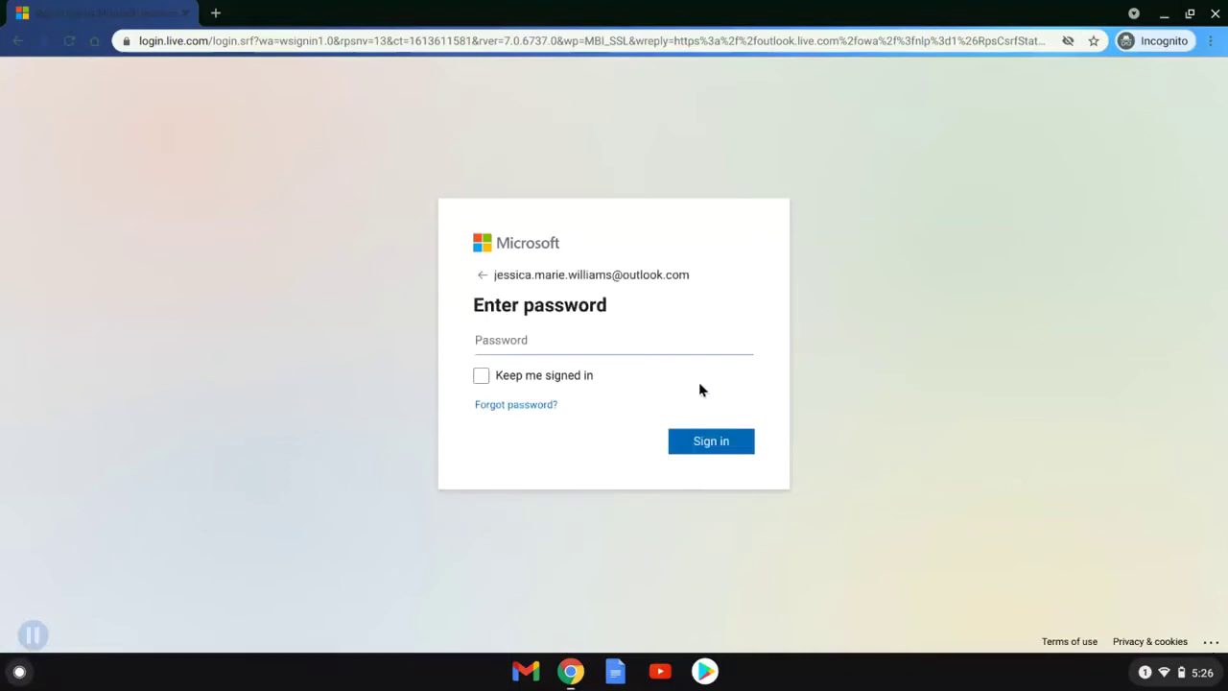
{"action": "left_click", "coordinate": [537, 407]}
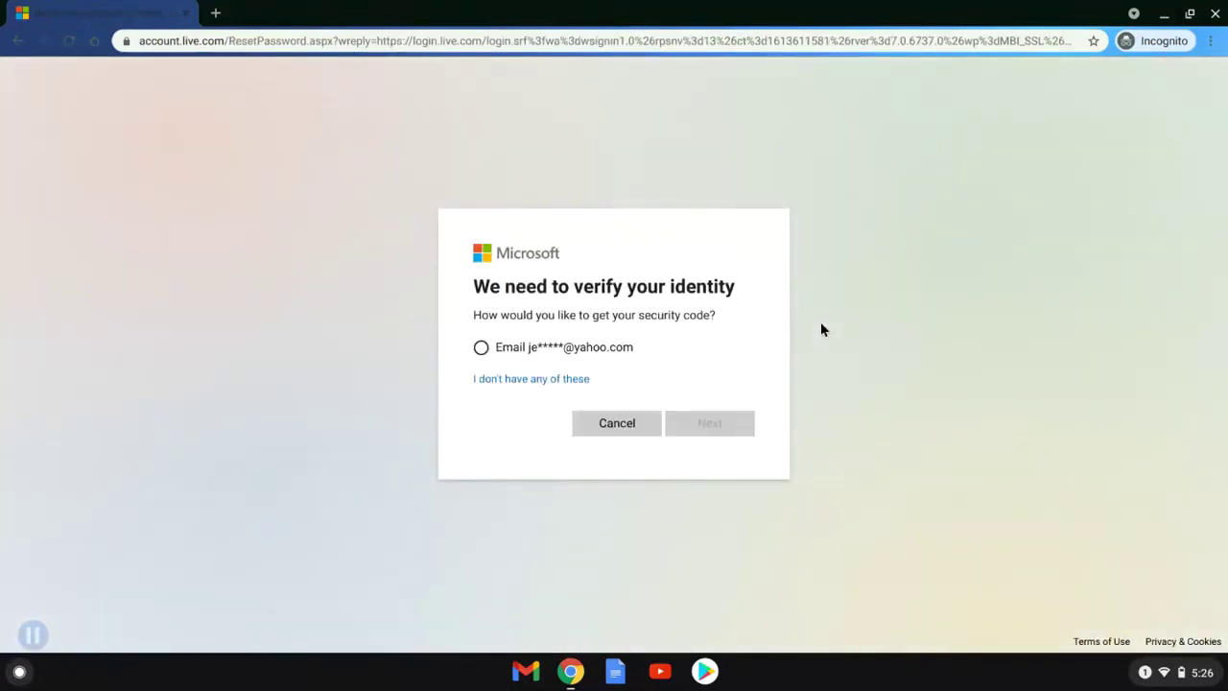
Step: Choose 'I don't have any of these', enter the Gmail contact address and the captcha characters, and submit the form
{"action": "left_click", "coordinate": [573, 379]}
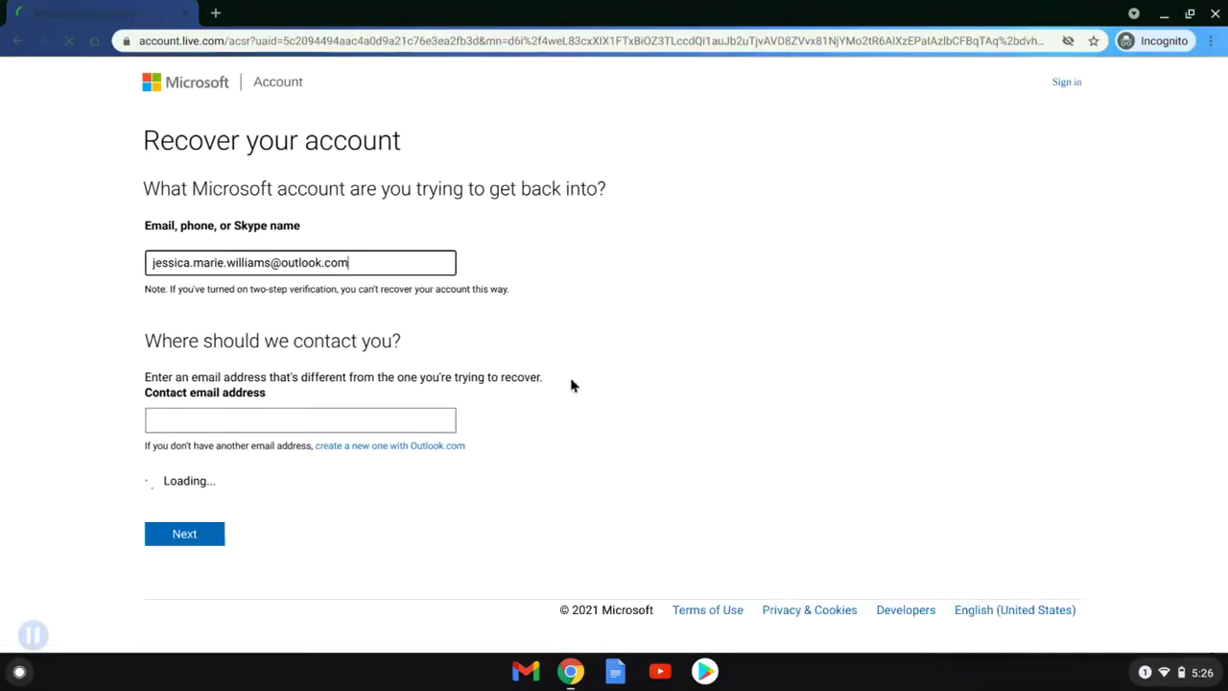
{"action": "left_click", "coordinate": [369, 426]}
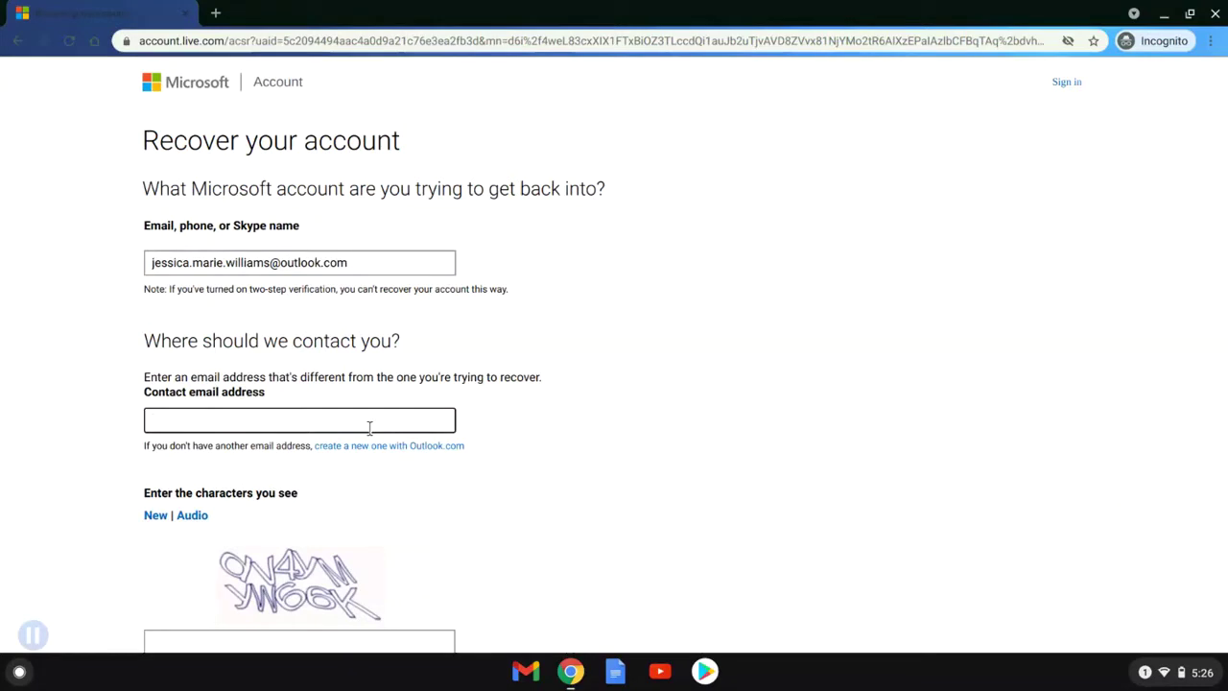
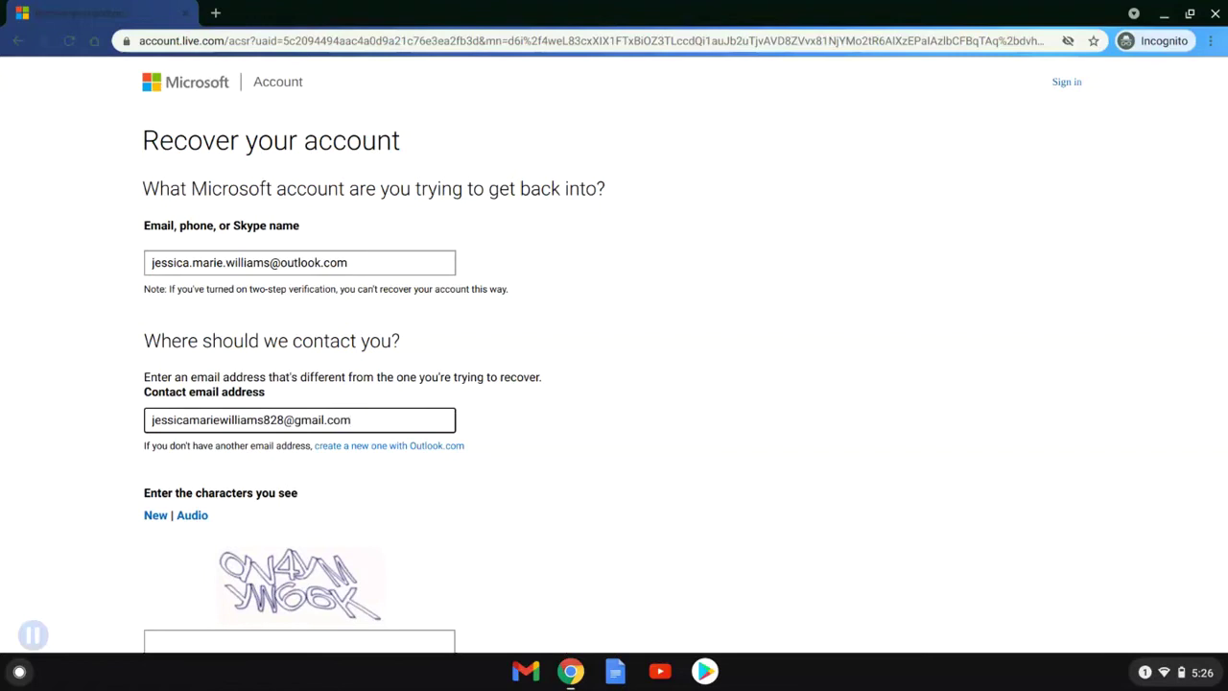
{"action": "scroll", "coordinate": [420, 466], "scroll_direction": "down", "scroll_amount": 2}
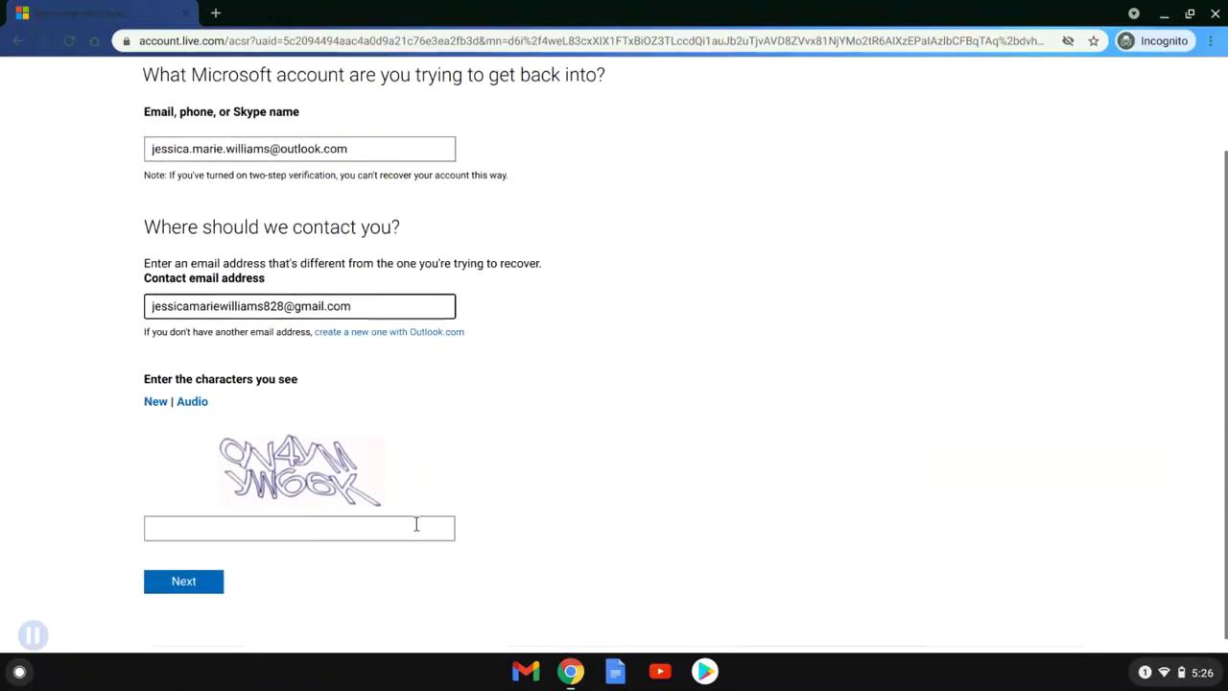
{"action": "left_click", "coordinate": [417, 525]}
{"action": "type", "text": "d"}
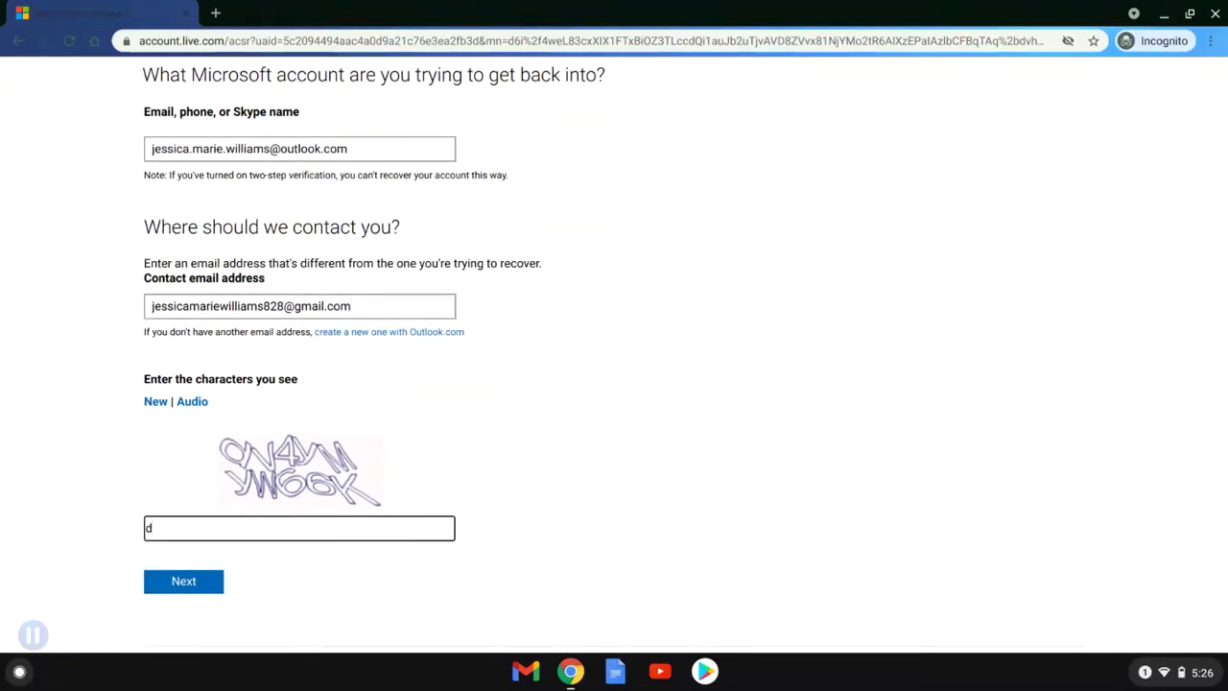
{"action": "type", "text": "v4ymyw66k"}
{"action": "left_click", "coordinate": [166, 583]}
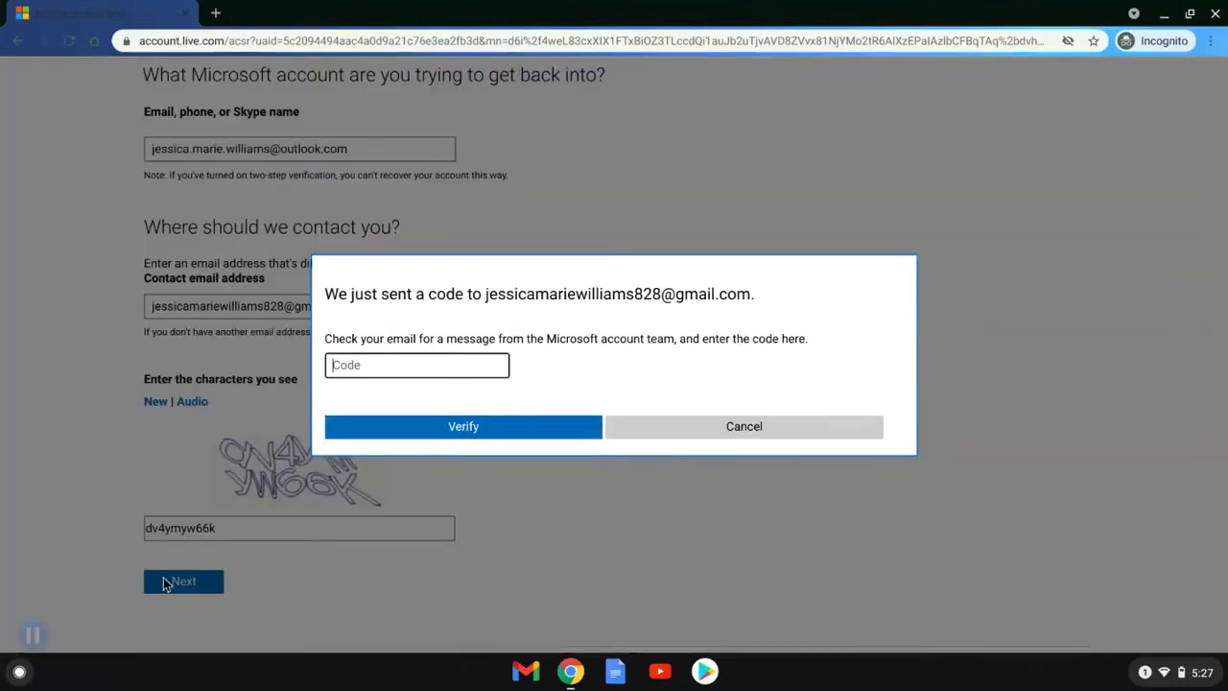
Step: In a new tab, go to gmail.com and sign in with the Gmail account name and its password
{"action": "left_click", "coordinate": [215, 14]}
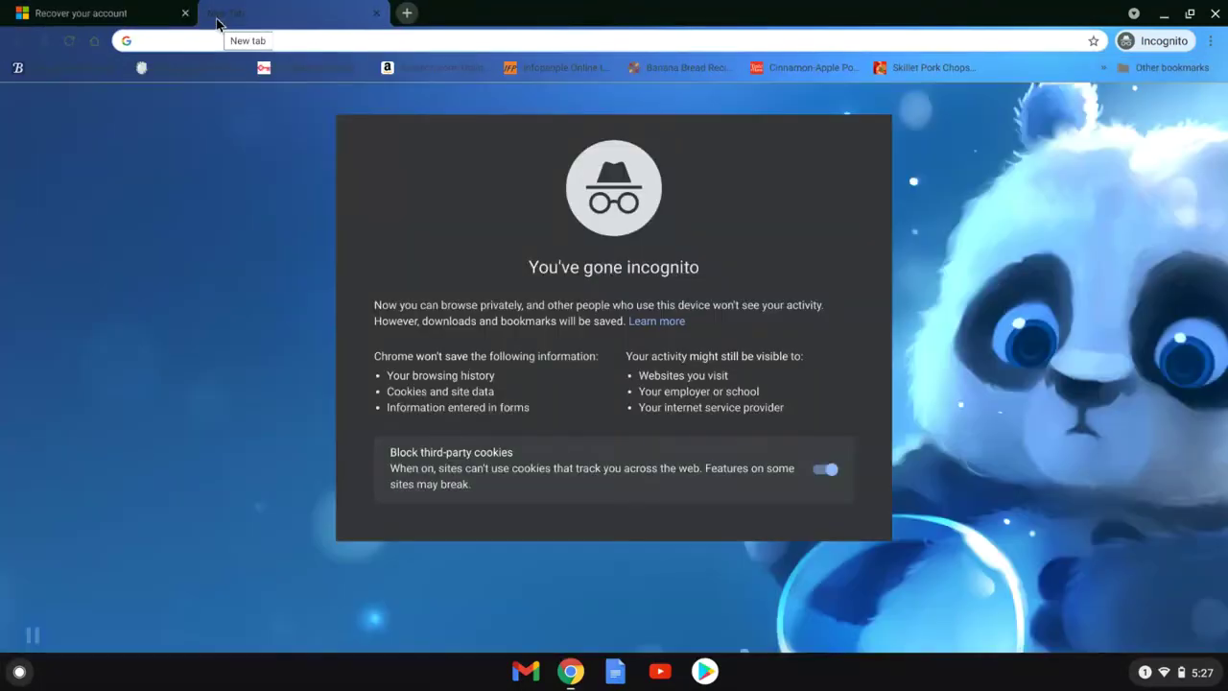
{"action": "type", "text": "gmail.com"}
{"action": "key", "text": "Return"}
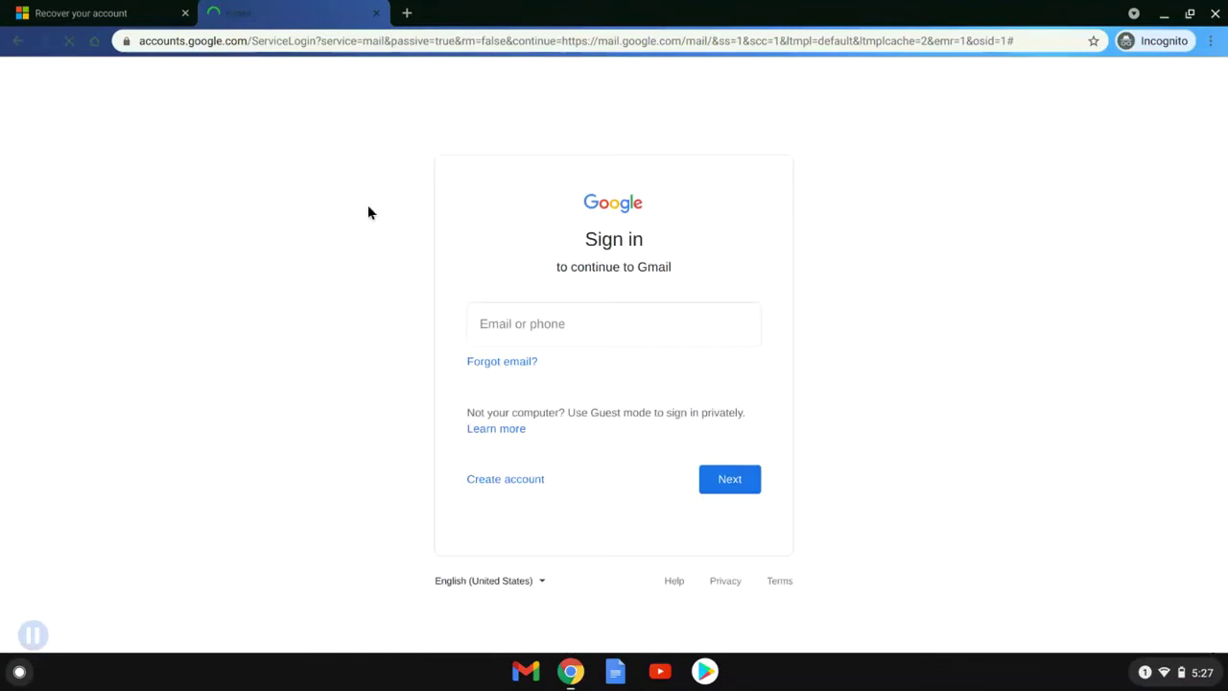
{"action": "left_click", "coordinate": [529, 326]}
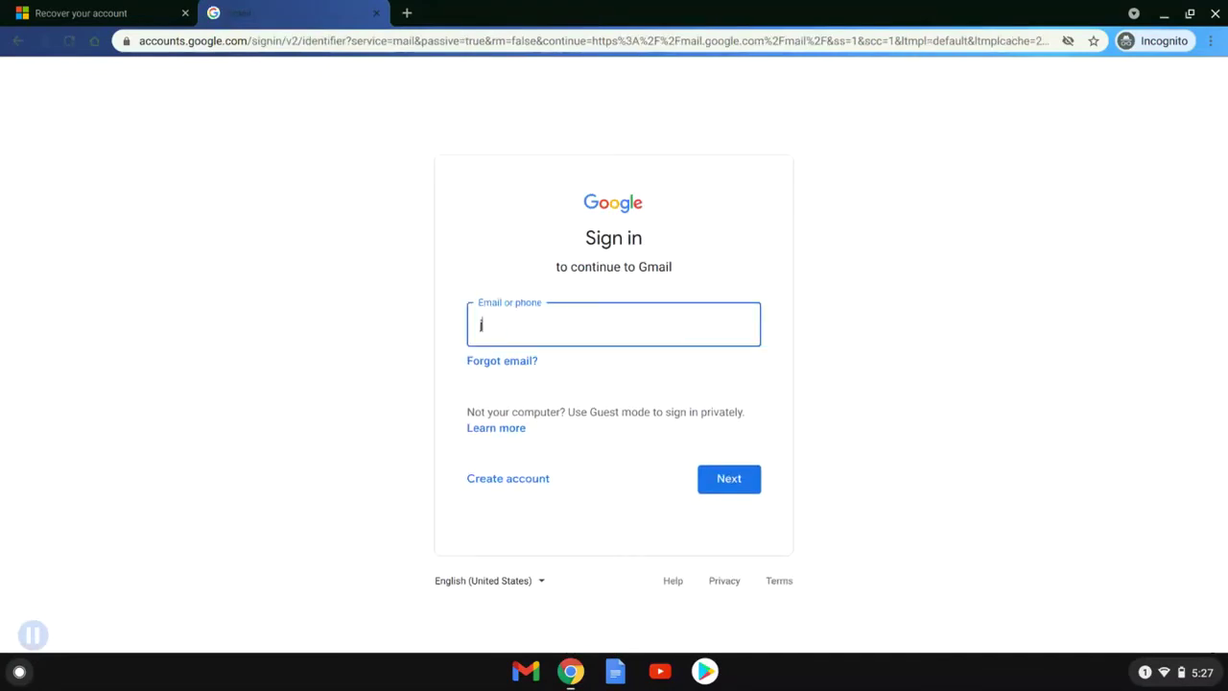
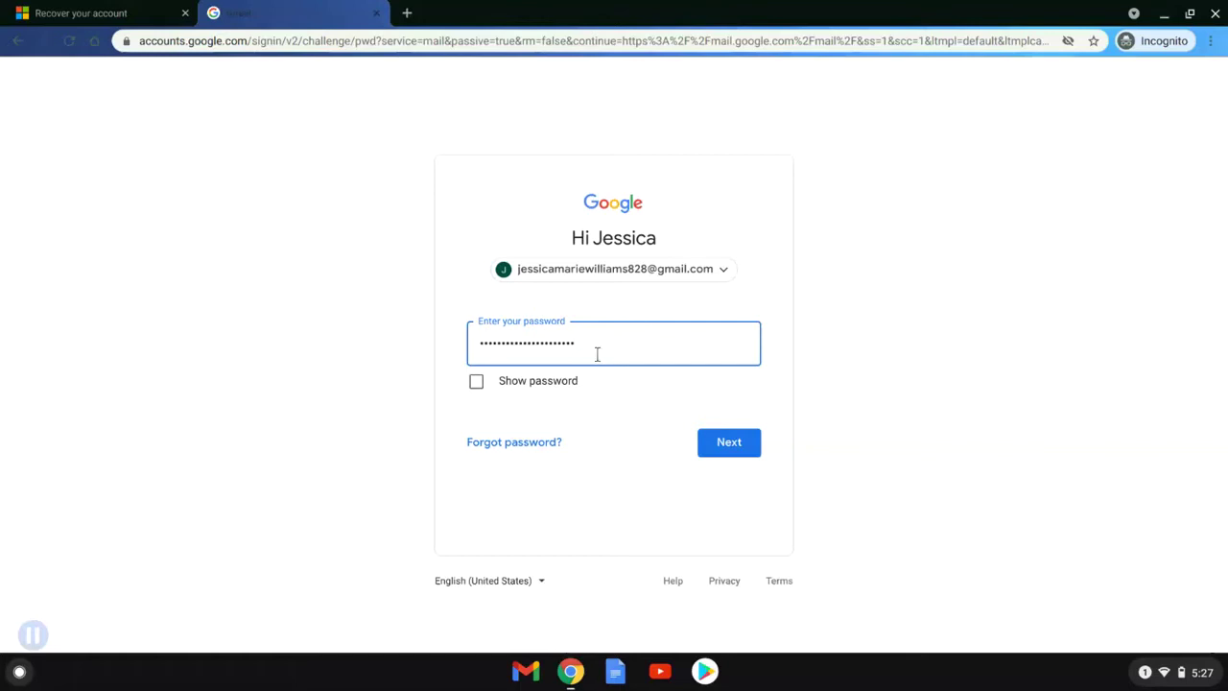
{"action": "left_click", "coordinate": [708, 442]}
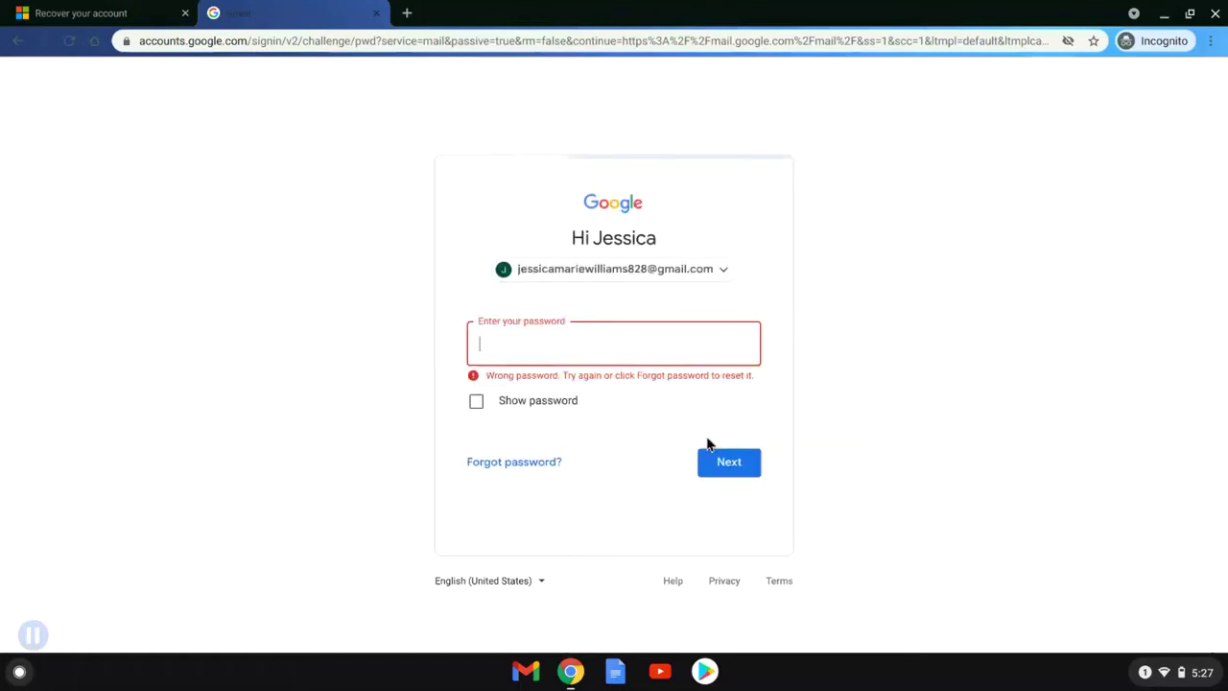
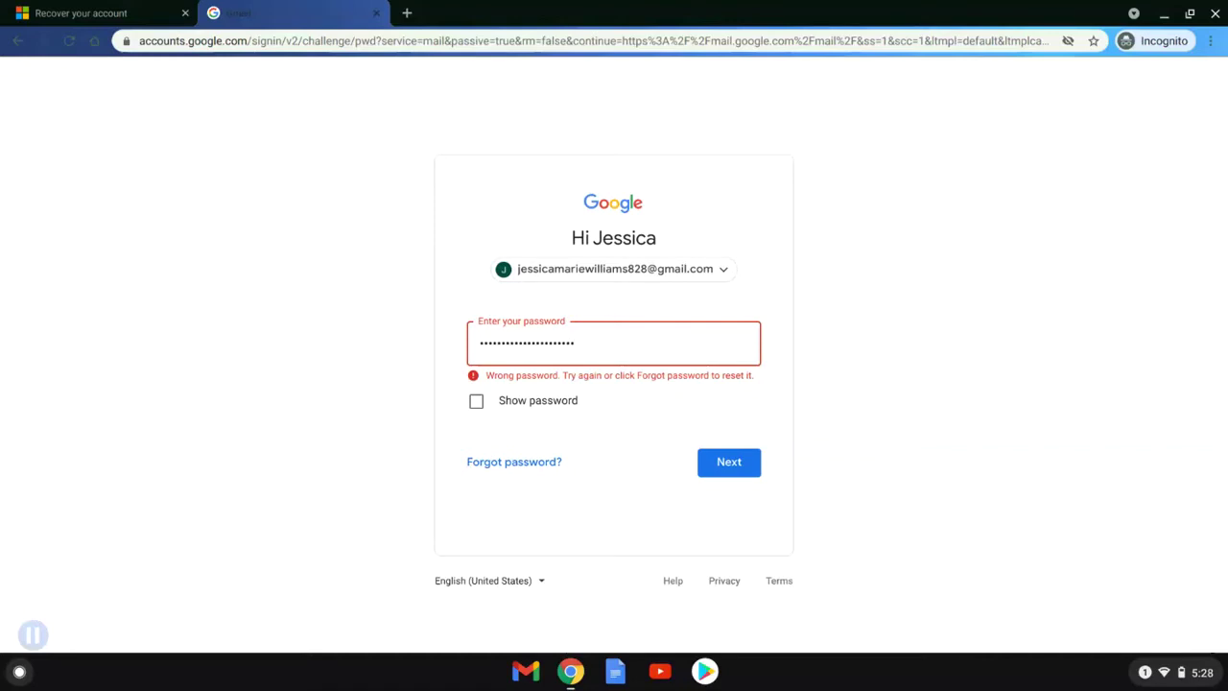
Step: Sign in to Gmail, open the Microsoft security code email, and return to the recovery tab
{"action": "left_click", "coordinate": [713, 469]}
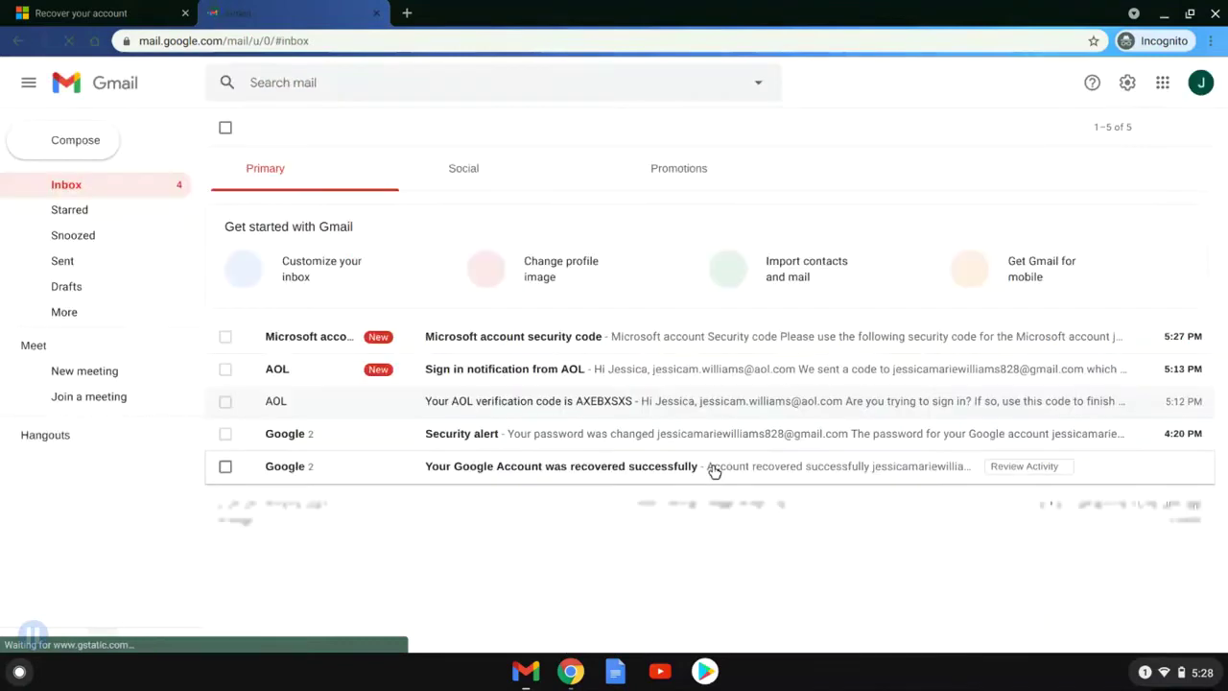
{"action": "left_click", "coordinate": [649, 345]}
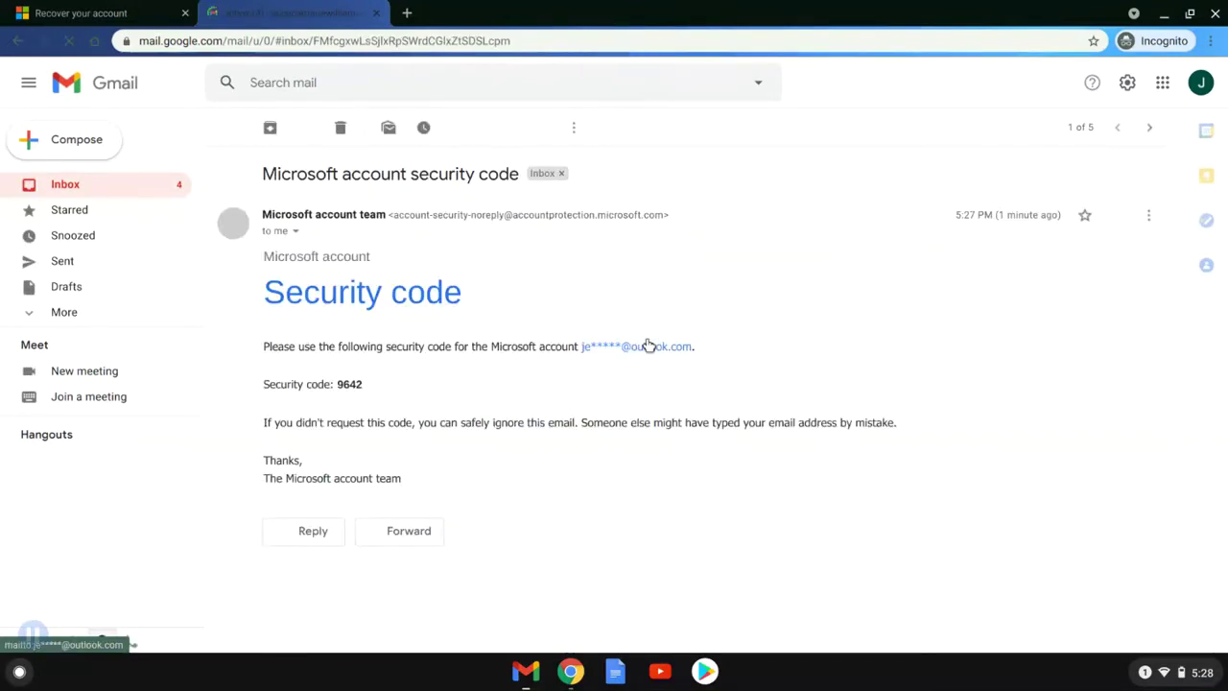
{"action": "left_click", "coordinate": [86, 10]}
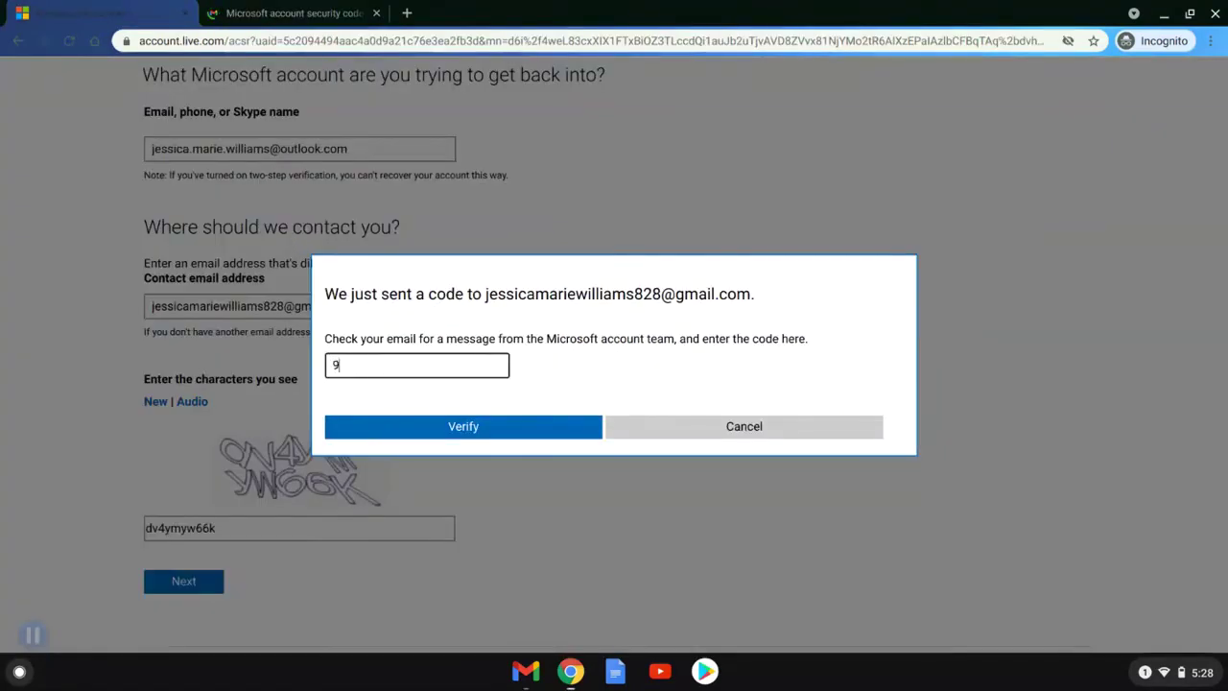
Step: Verify the emailed security code, then enter the user's first and last name
{"action": "left_click", "coordinate": [443, 426]}
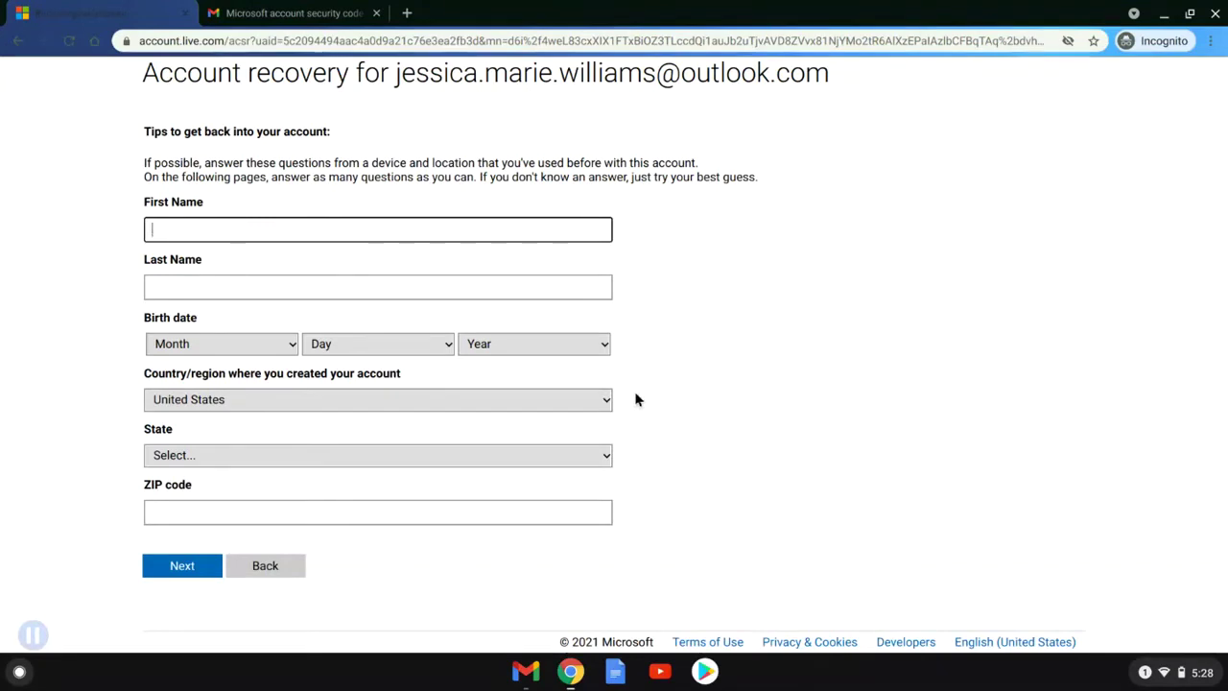
{"action": "key", "text": "Tab"}
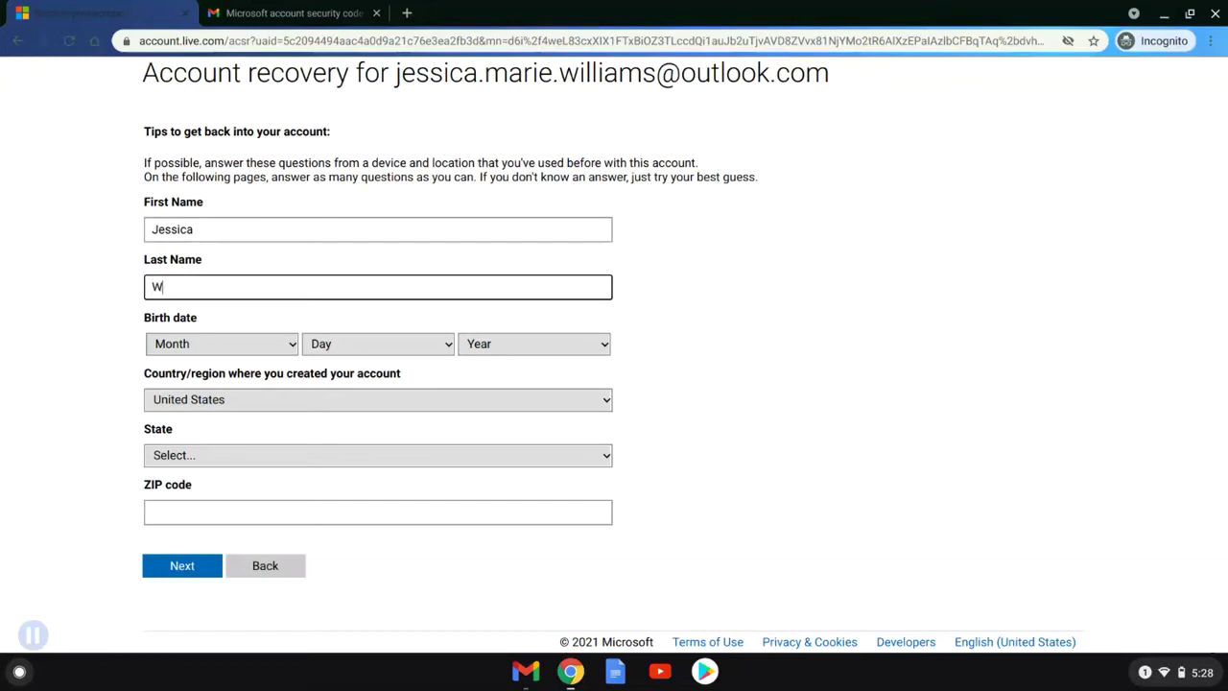
{"action": "left_click", "coordinate": [290, 344]}
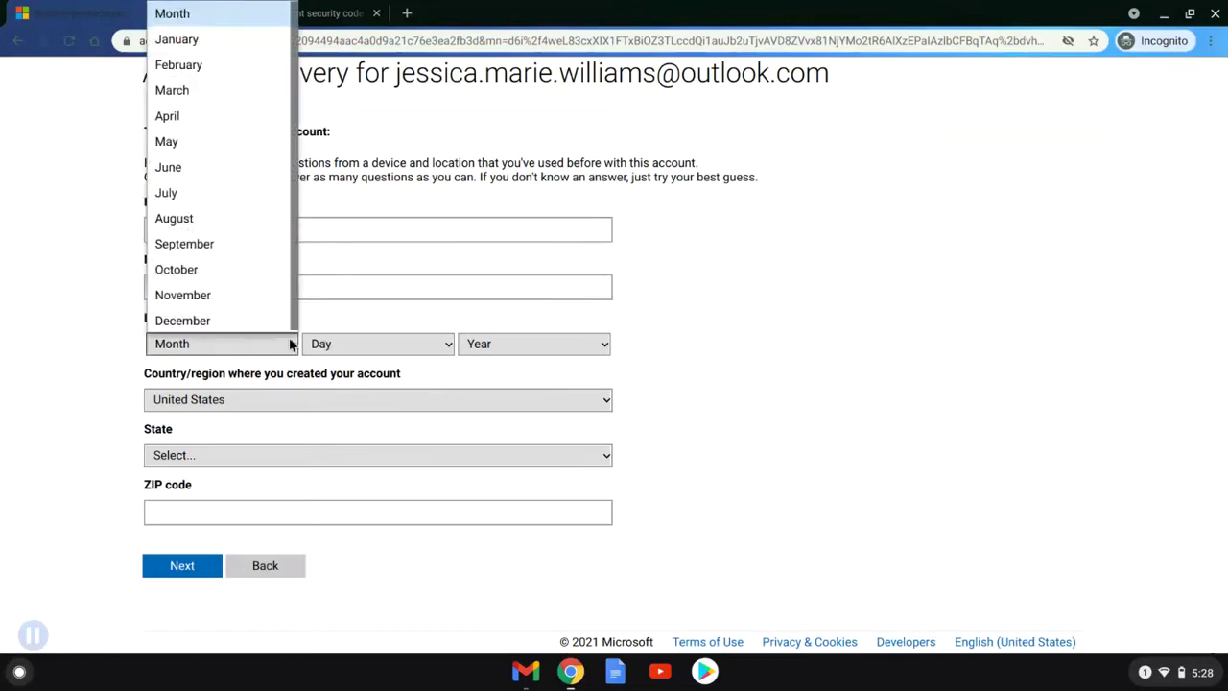
{"action": "left_click", "coordinate": [225, 247]}
{"action": "left_click", "coordinate": [358, 343]}
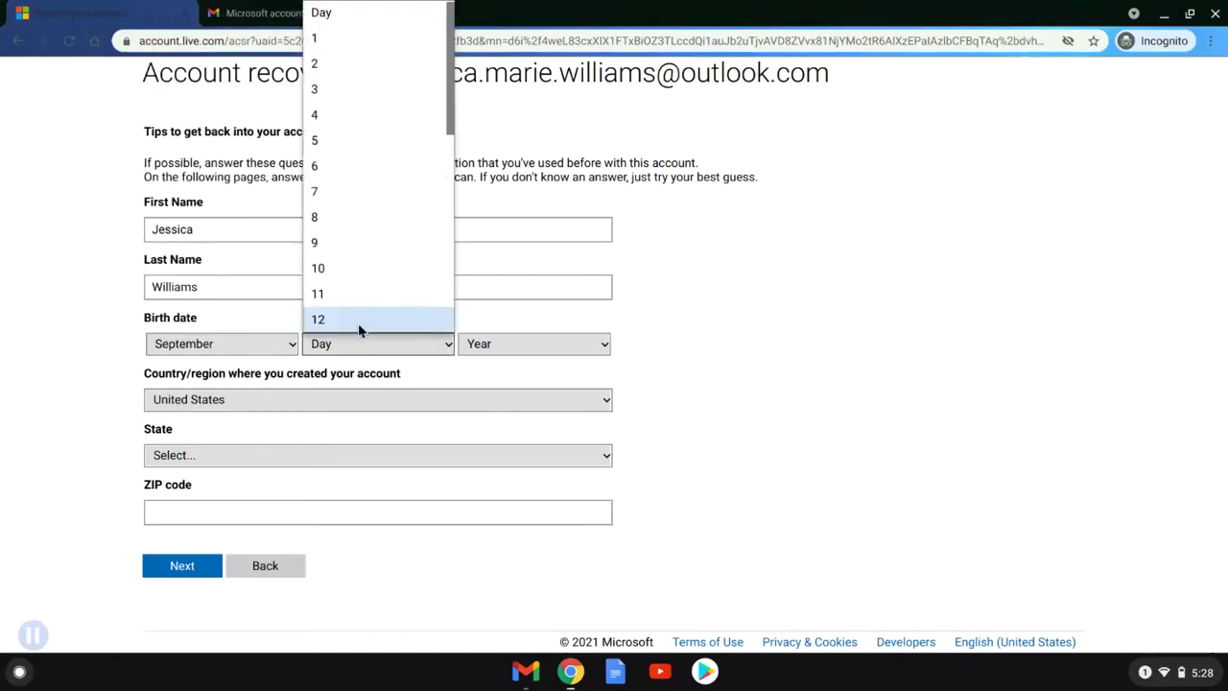
{"action": "scroll", "coordinate": [351, 279], "scroll_direction": "down", "scroll_amount": 1}
{"action": "left_click", "coordinate": [351, 294]}
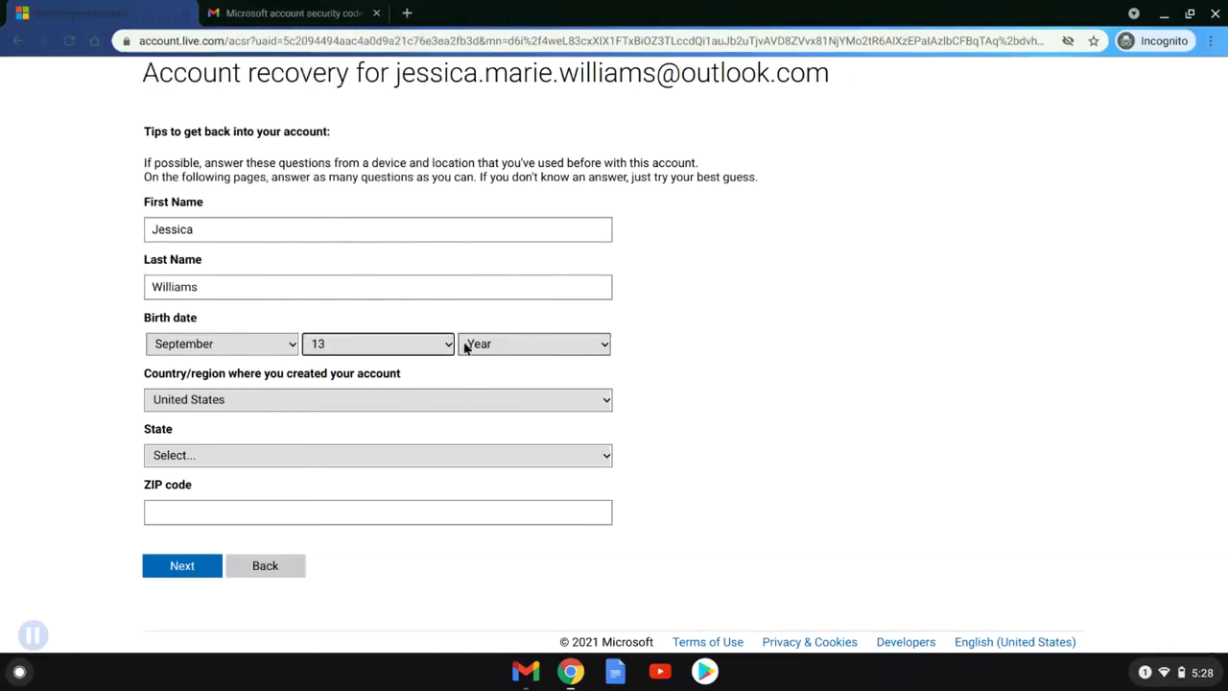
{"action": "left_click", "coordinate": [499, 355]}
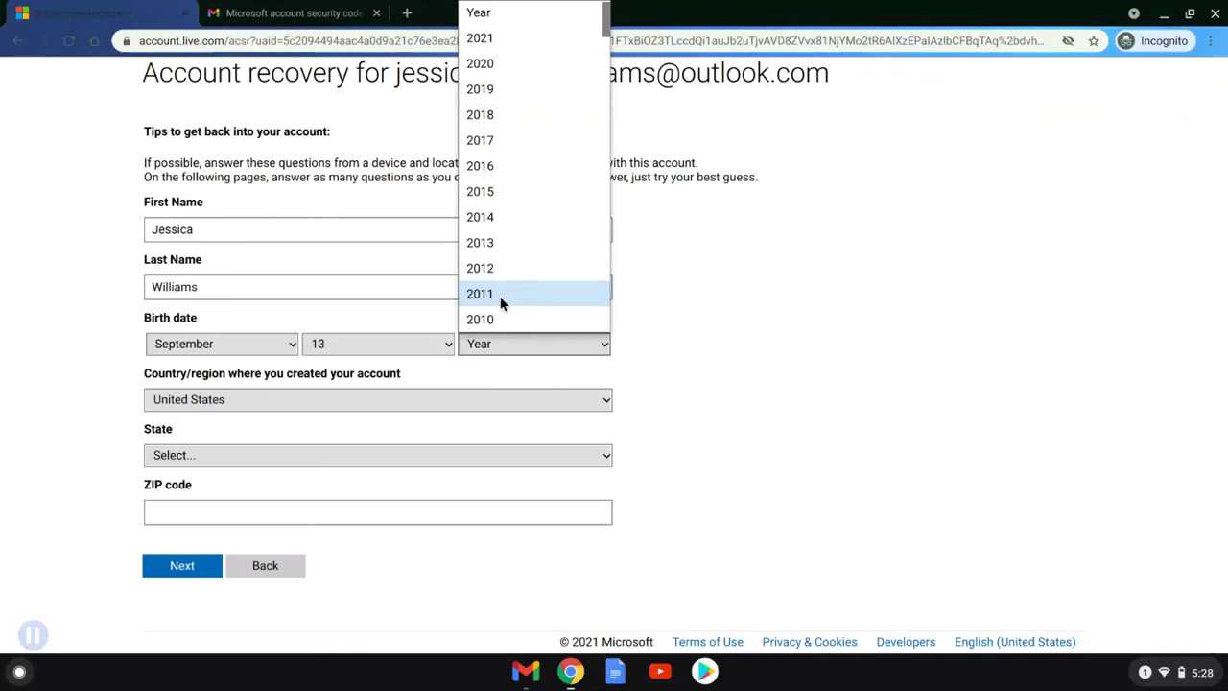
{"action": "scroll", "coordinate": [500, 303], "scroll_direction": "down", "scroll_amount": 10}
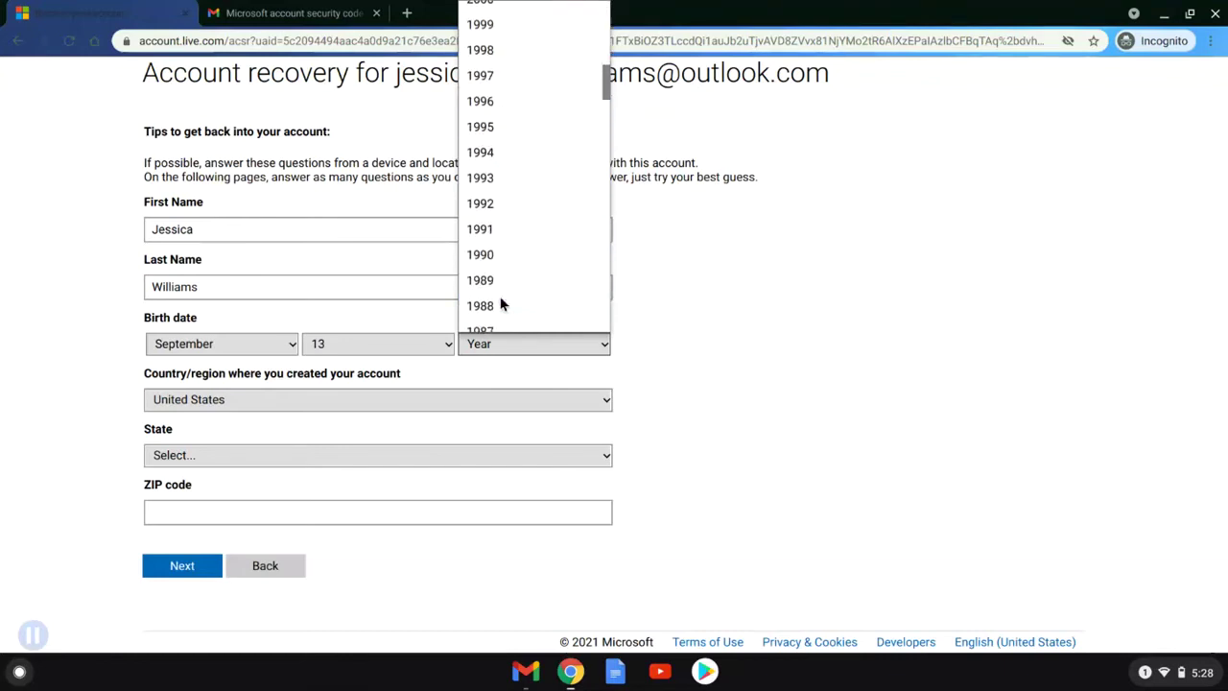
{"action": "scroll", "coordinate": [500, 303], "scroll_direction": "down", "scroll_amount": 2}
{"action": "left_click", "coordinate": [505, 323]}
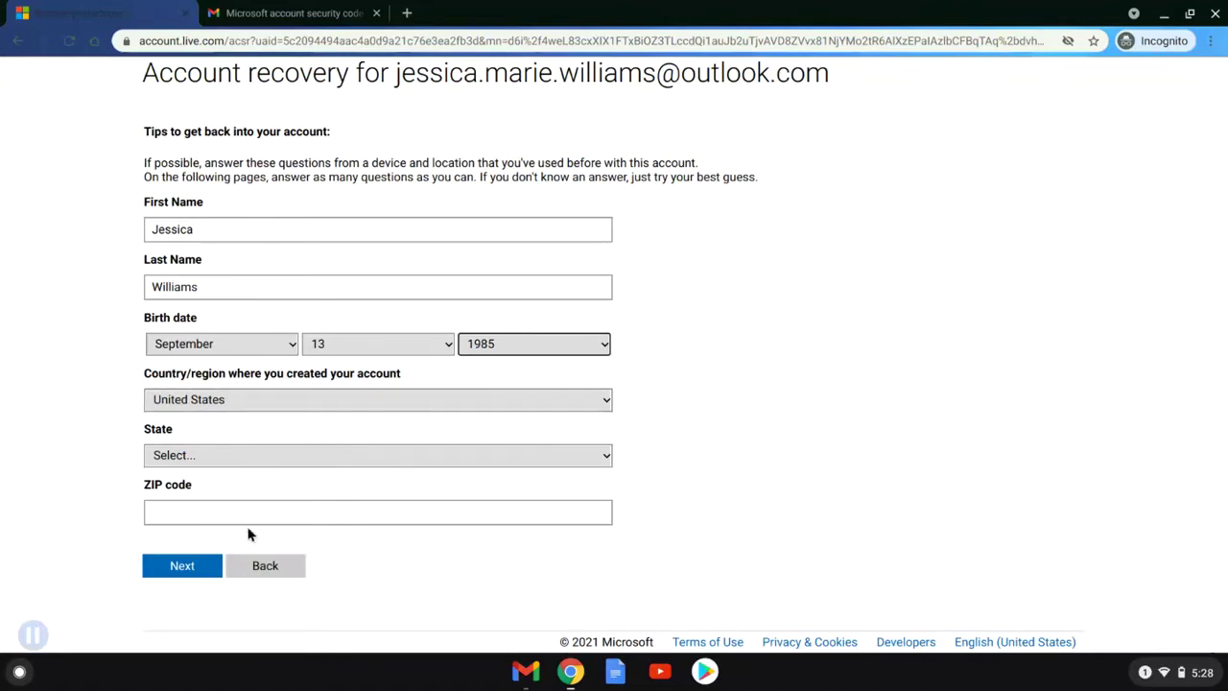
Step: Continue through the questionnaire, then set the state to Washington and resubmit the identity details
{"action": "left_click", "coordinate": [187, 570]}
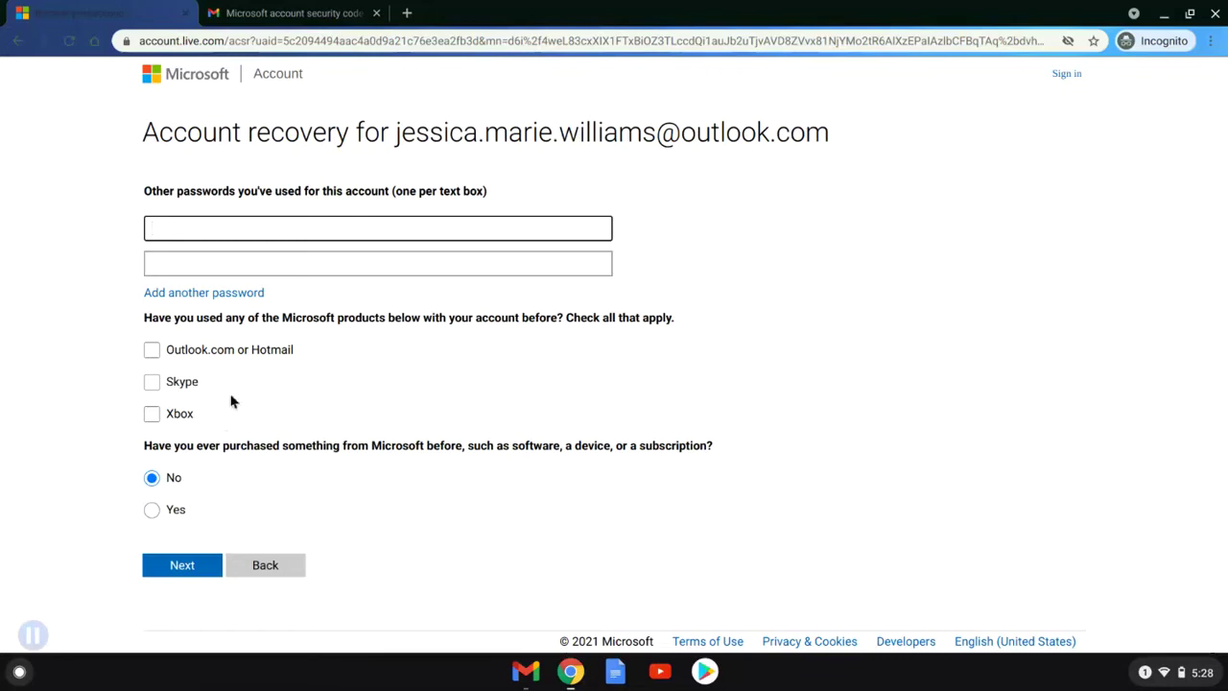
{"action": "left_click", "coordinate": [161, 566]}
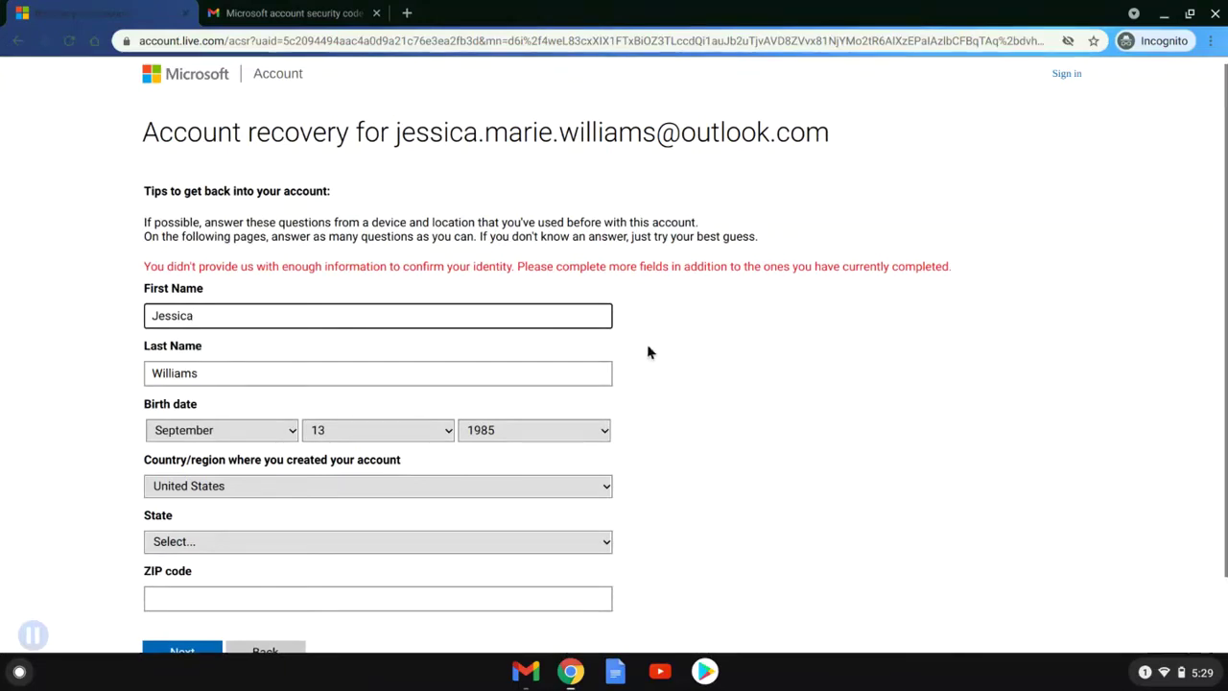
{"action": "scroll", "coordinate": [647, 353], "scroll_direction": "down", "scroll_amount": 2}
{"action": "left_click", "coordinate": [605, 455]}
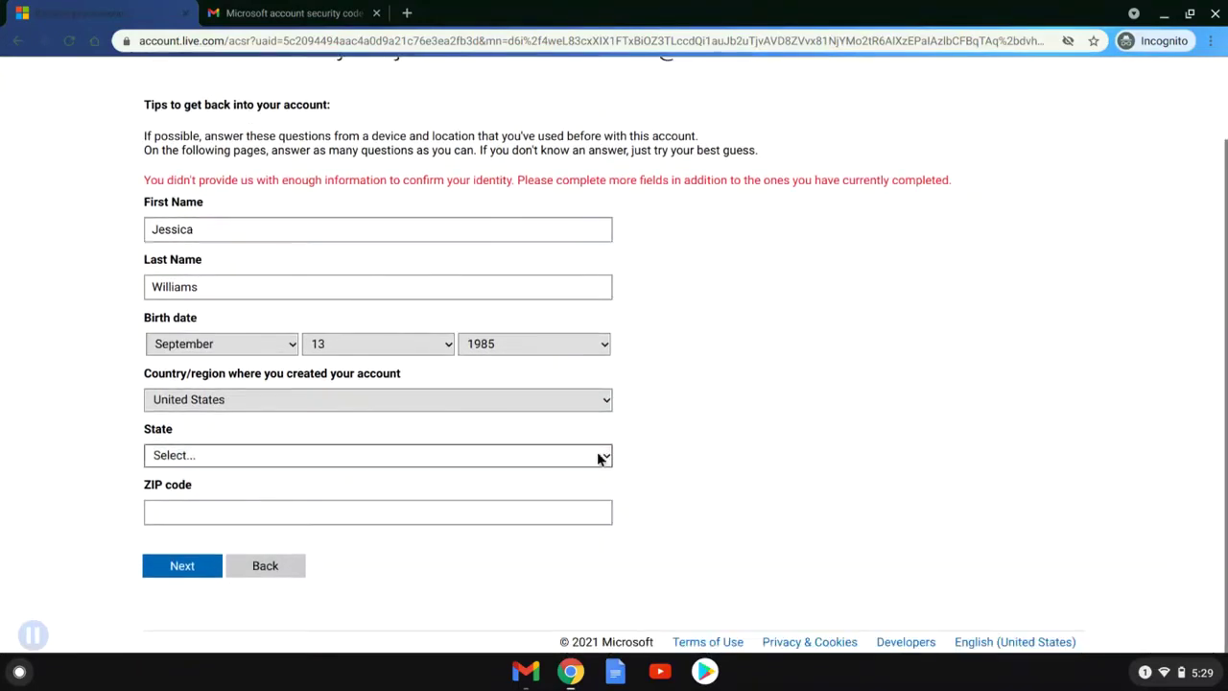
{"action": "scroll", "coordinate": [385, 326], "scroll_direction": "down", "scroll_amount": 7}
{"action": "scroll", "coordinate": [385, 326], "scroll_direction": "down", "scroll_amount": 2}
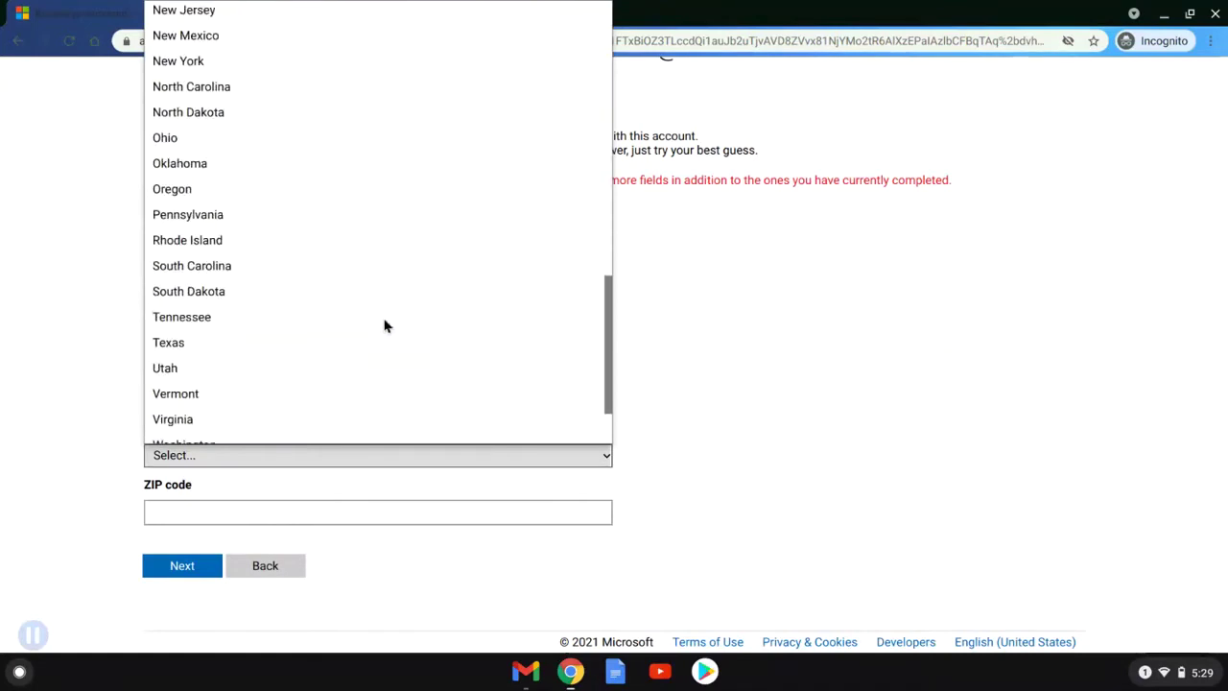
{"action": "scroll", "coordinate": [268, 367], "scroll_direction": "down", "scroll_amount": 1}
{"action": "left_click", "coordinate": [218, 353]}
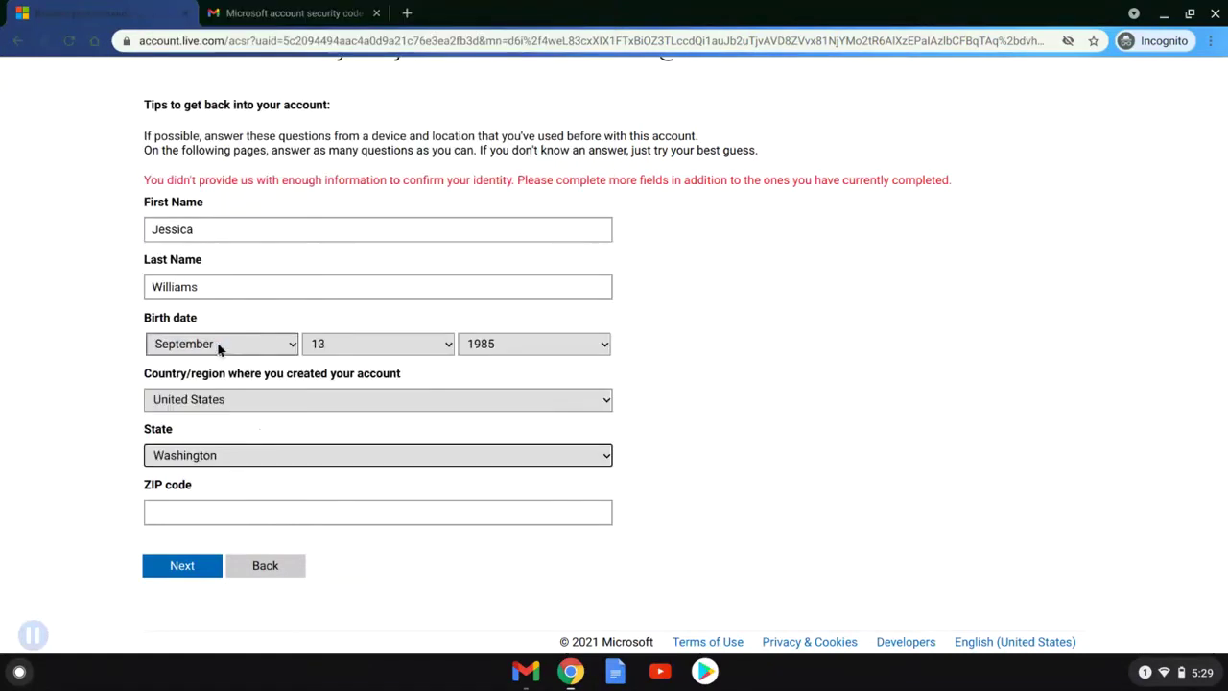
{"action": "left_click", "coordinate": [196, 572]}
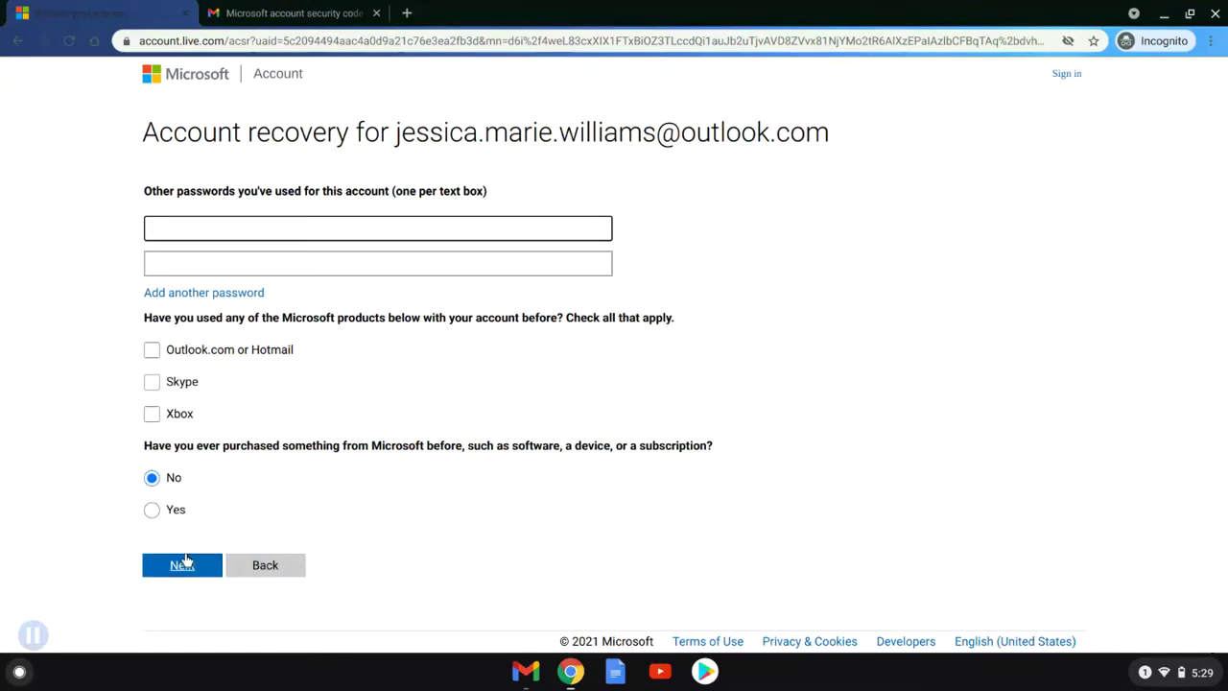
Step: Fill in the ZIP code on the identity details form and submit it
{"action": "left_click", "coordinate": [186, 563]}
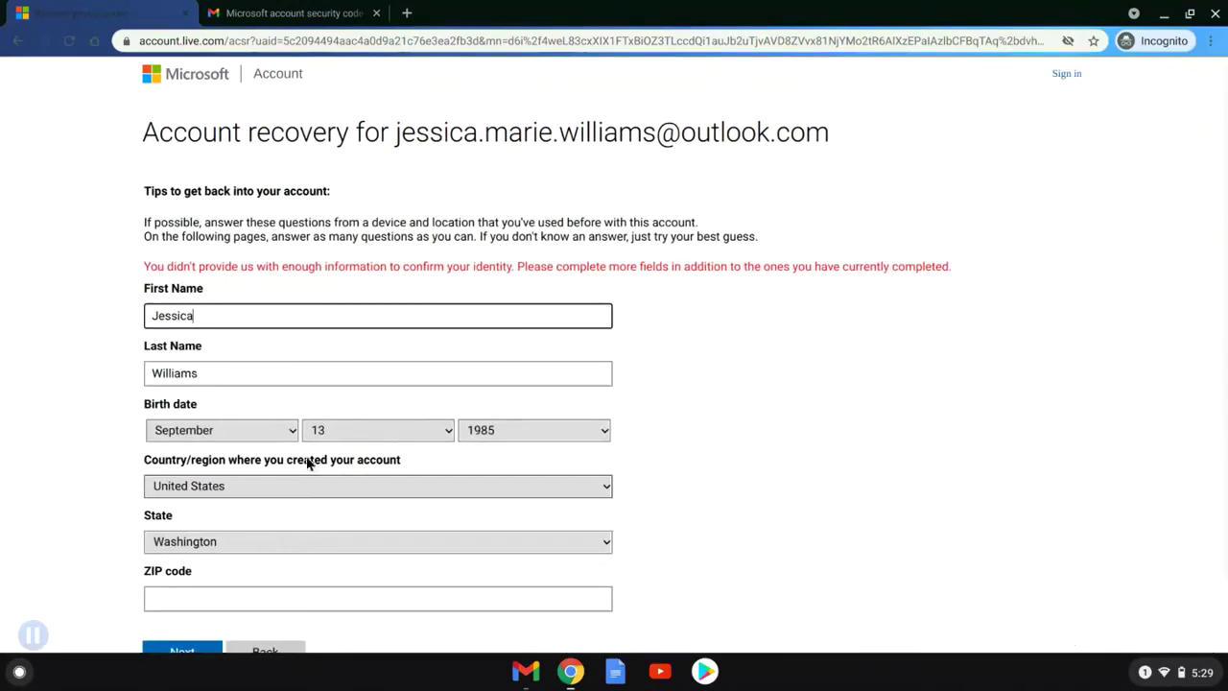
{"action": "scroll", "coordinate": [599, 370], "scroll_direction": "down", "scroll_amount": 2}
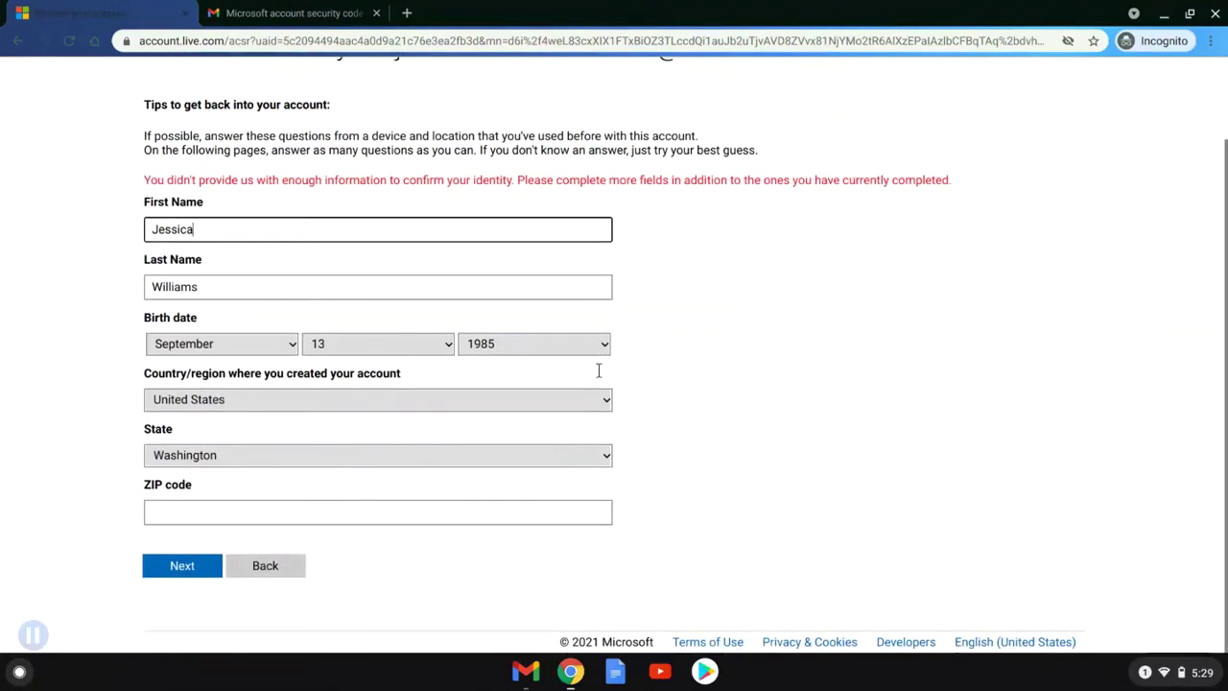
{"action": "left_click", "coordinate": [502, 505]}
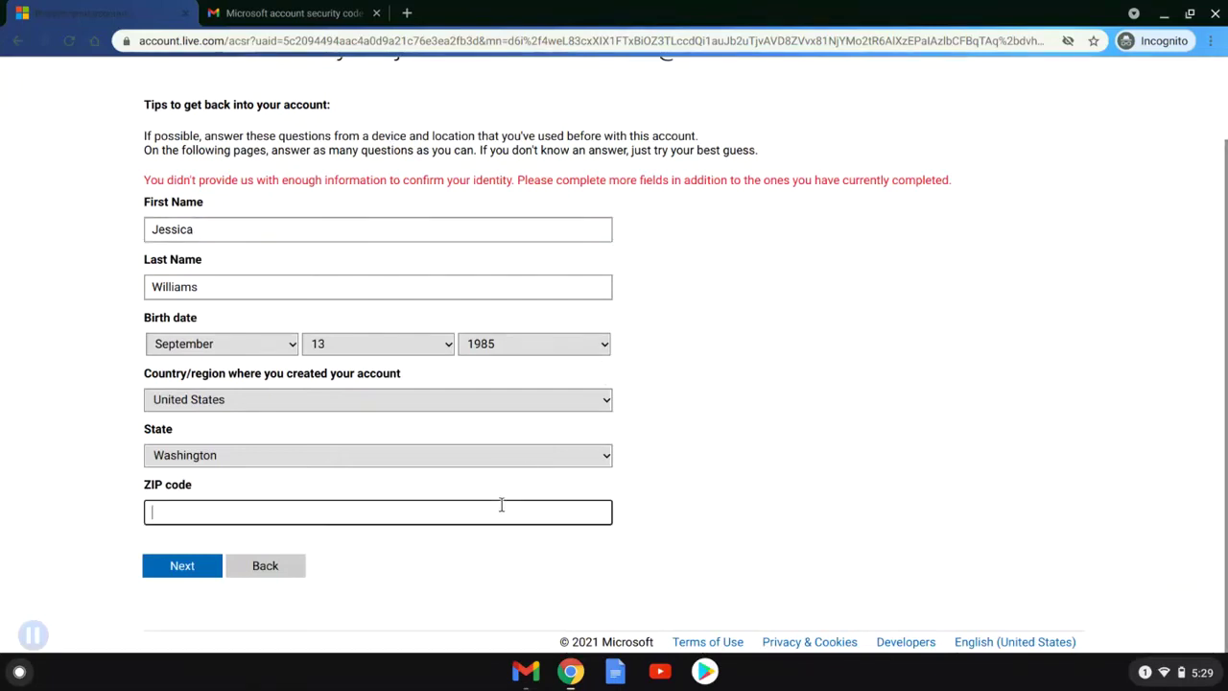
{"action": "type", "text": "98516"}
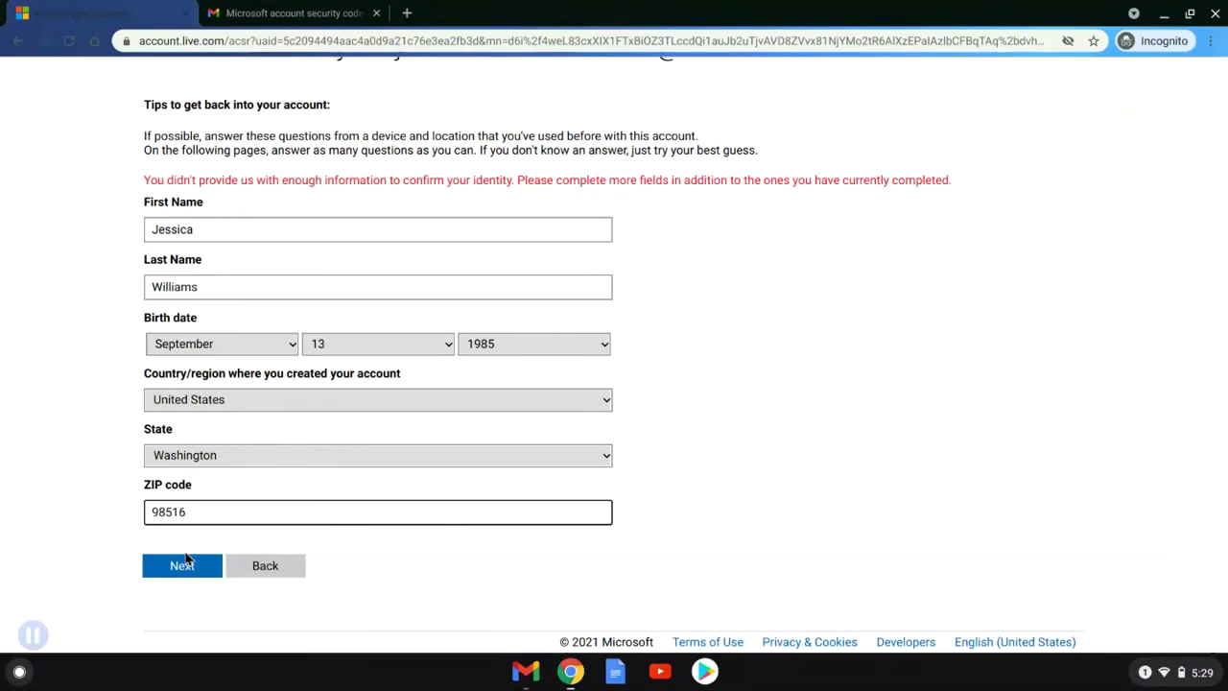
{"action": "left_click", "coordinate": [186, 566]}
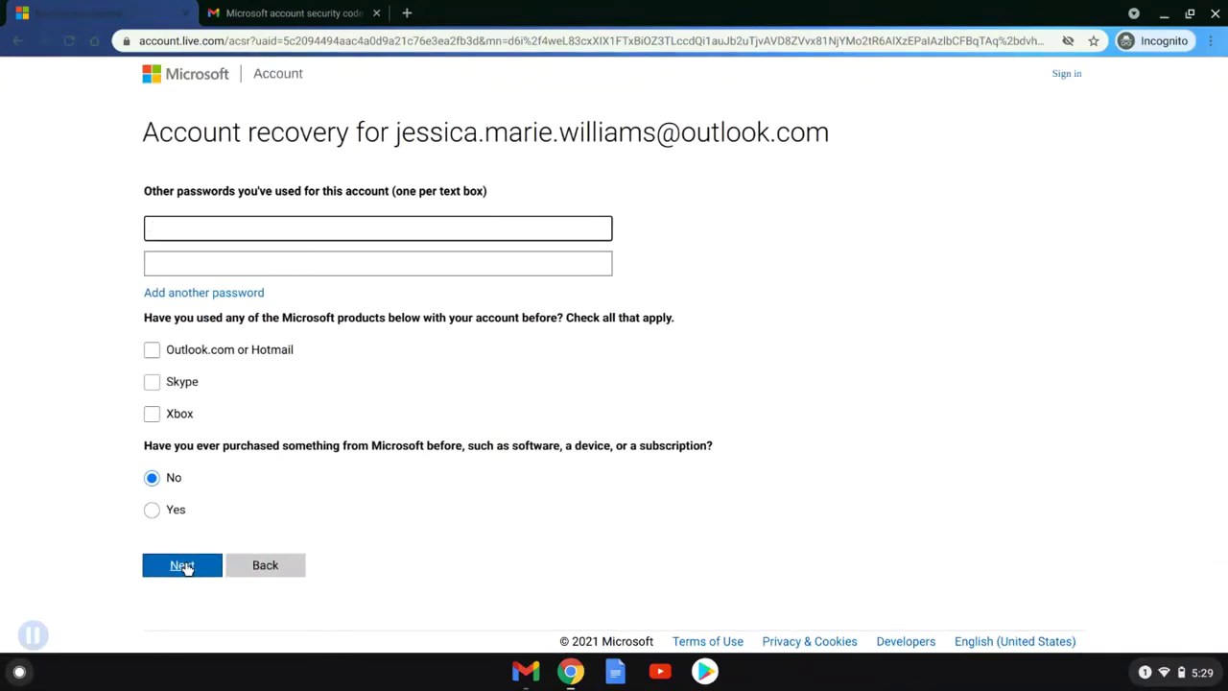
Step: Enter a previously used password on the past-passwords page and submit the questionnaire
{"action": "left_click", "coordinate": [186, 567]}
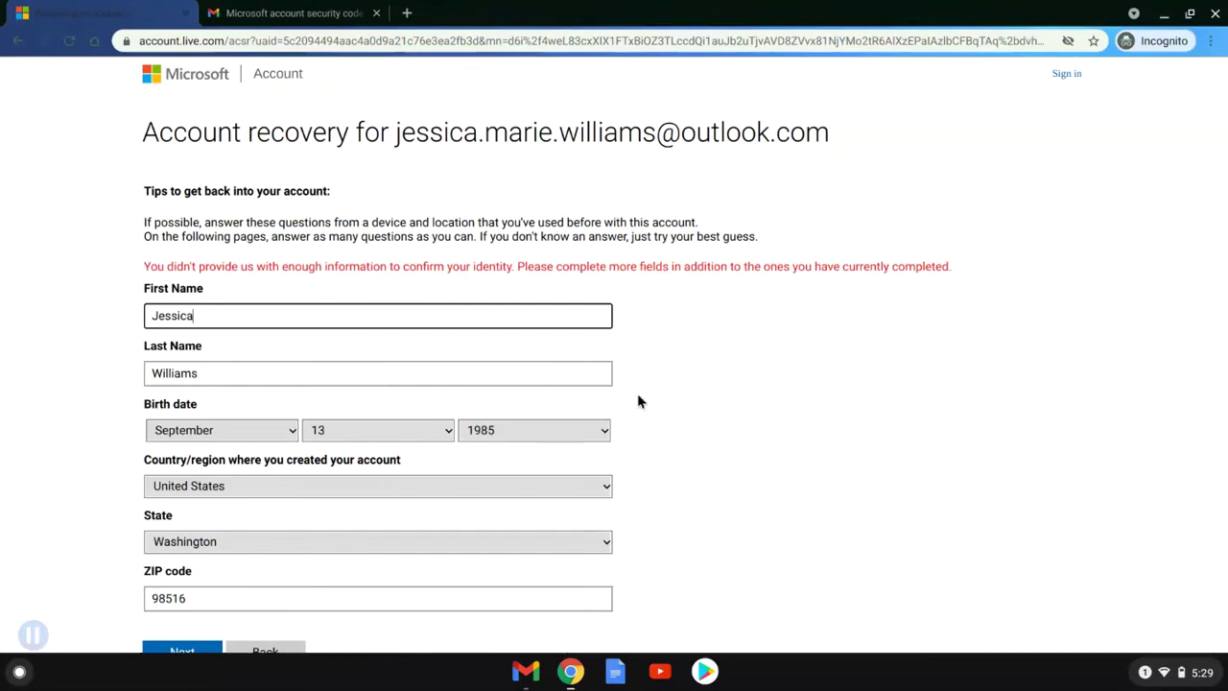
{"action": "scroll", "coordinate": [641, 401], "scroll_direction": "down", "scroll_amount": 2}
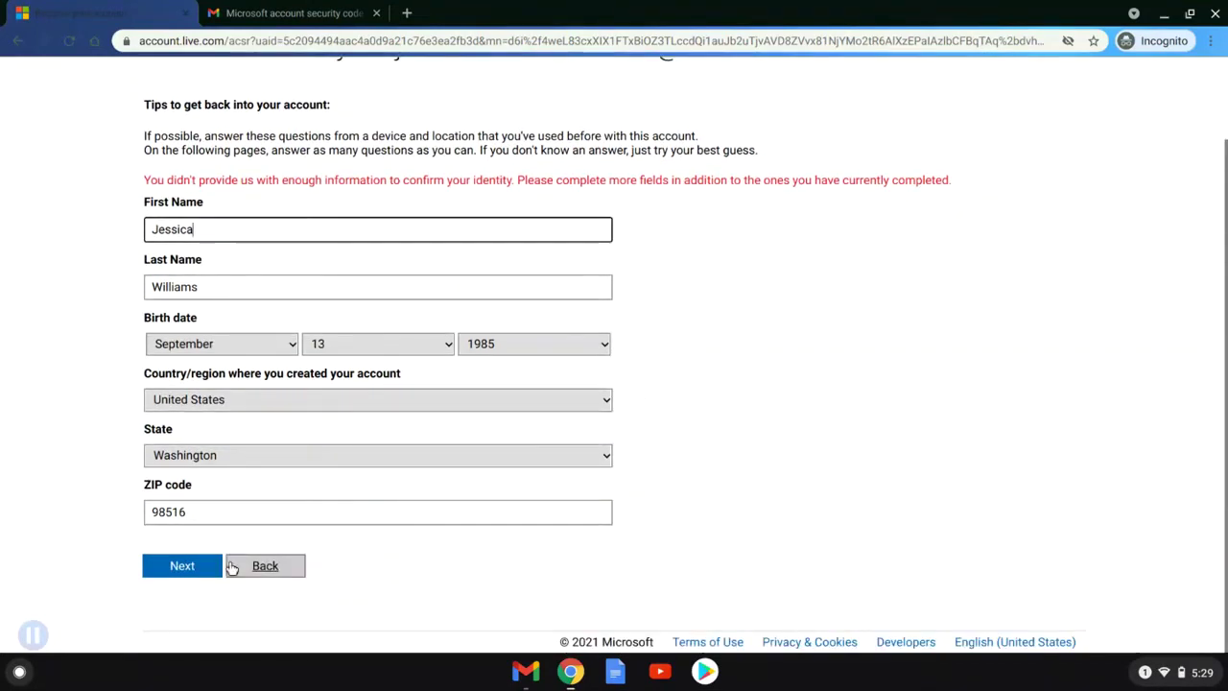
{"action": "left_click", "coordinate": [197, 566]}
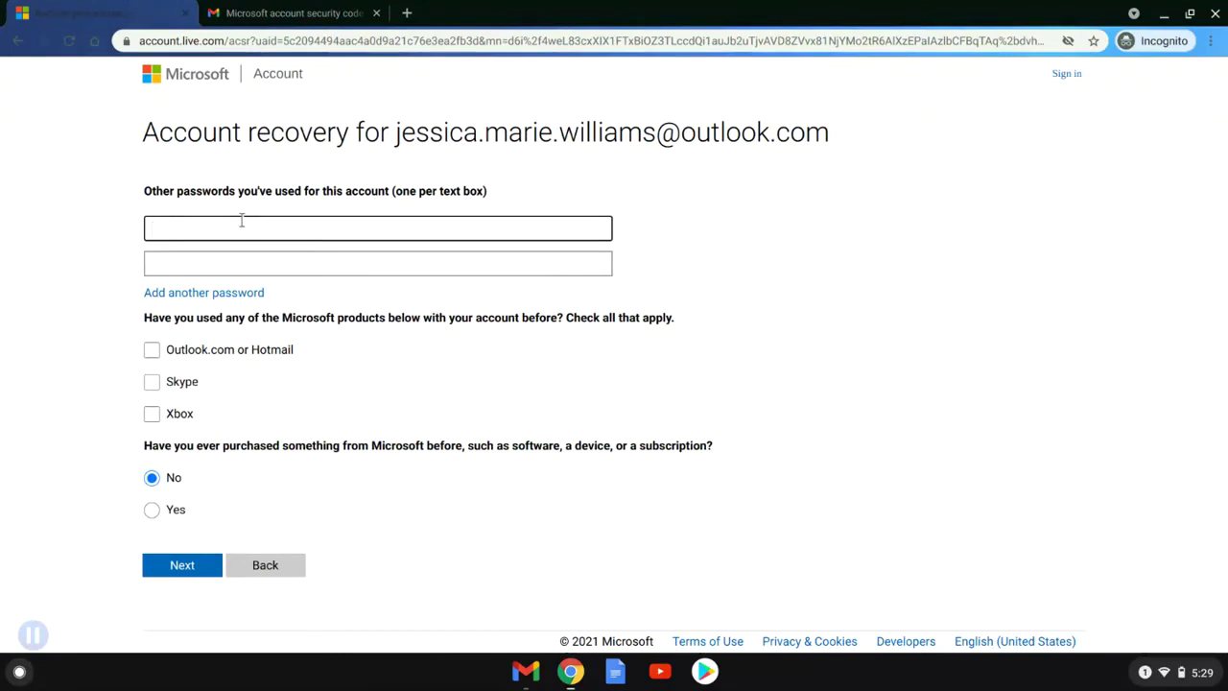
{"action": "type", "text": "•••••••••••••"}
{"action": "left_click", "coordinate": [187, 563]}
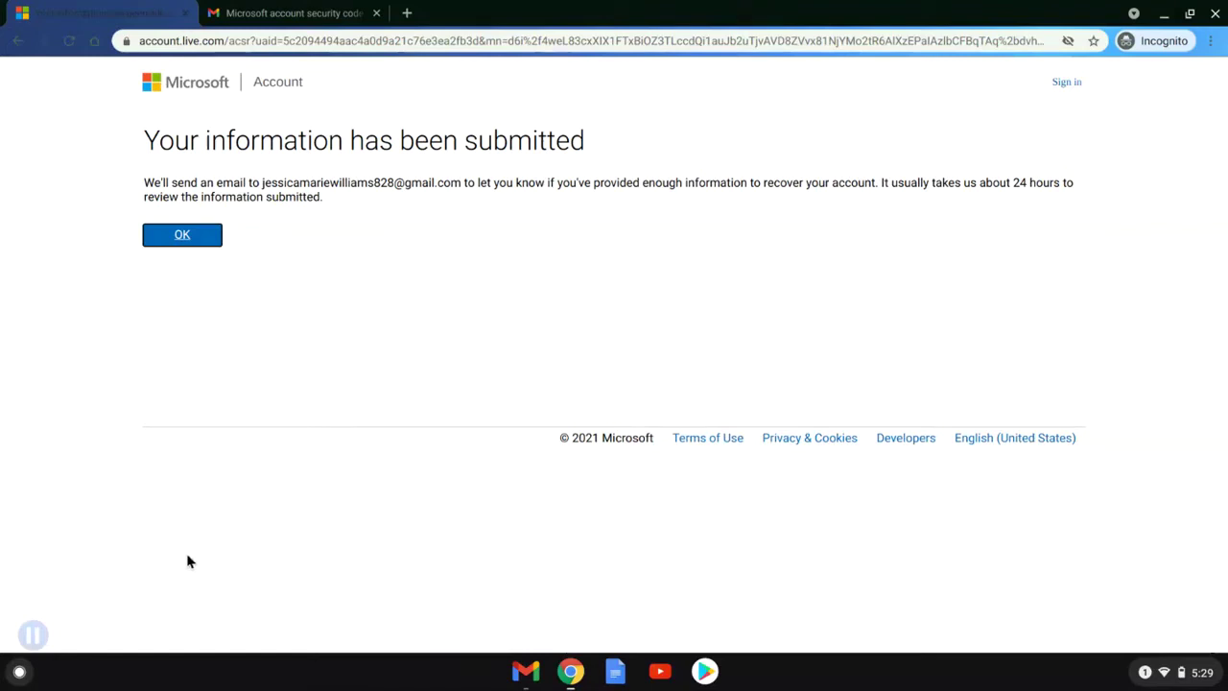
Step: Dismiss the submission confirmation and sign in with the Outlook account's address
{"action": "left_click", "coordinate": [177, 238]}
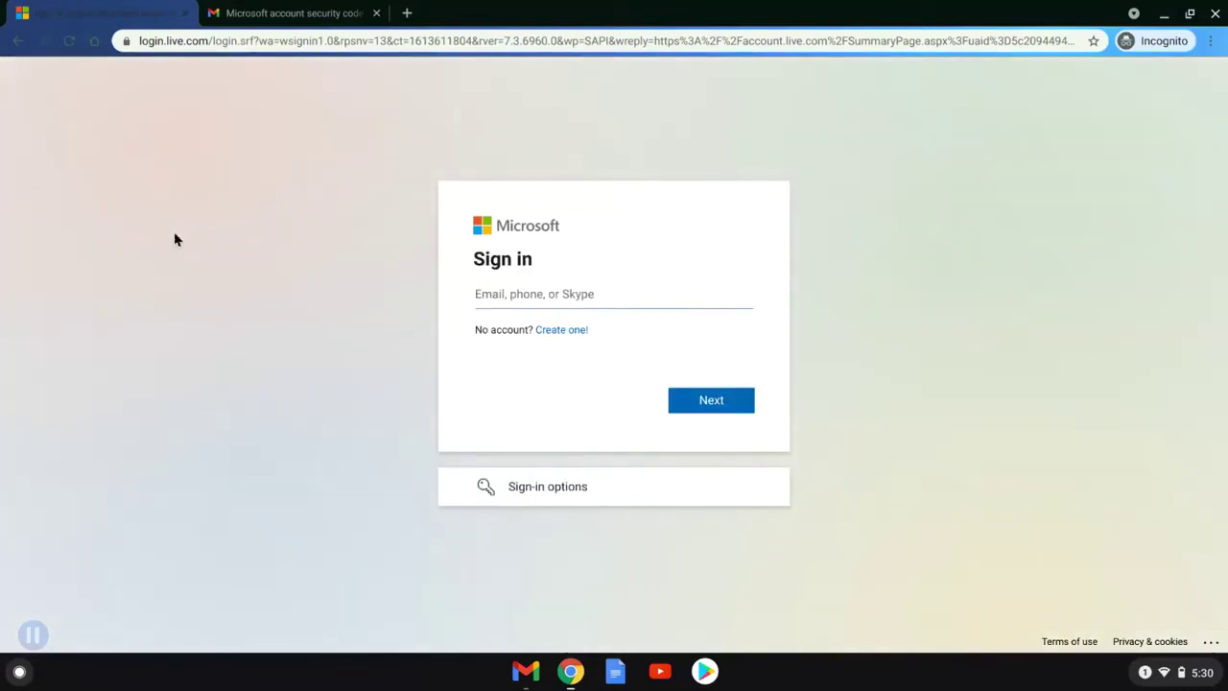
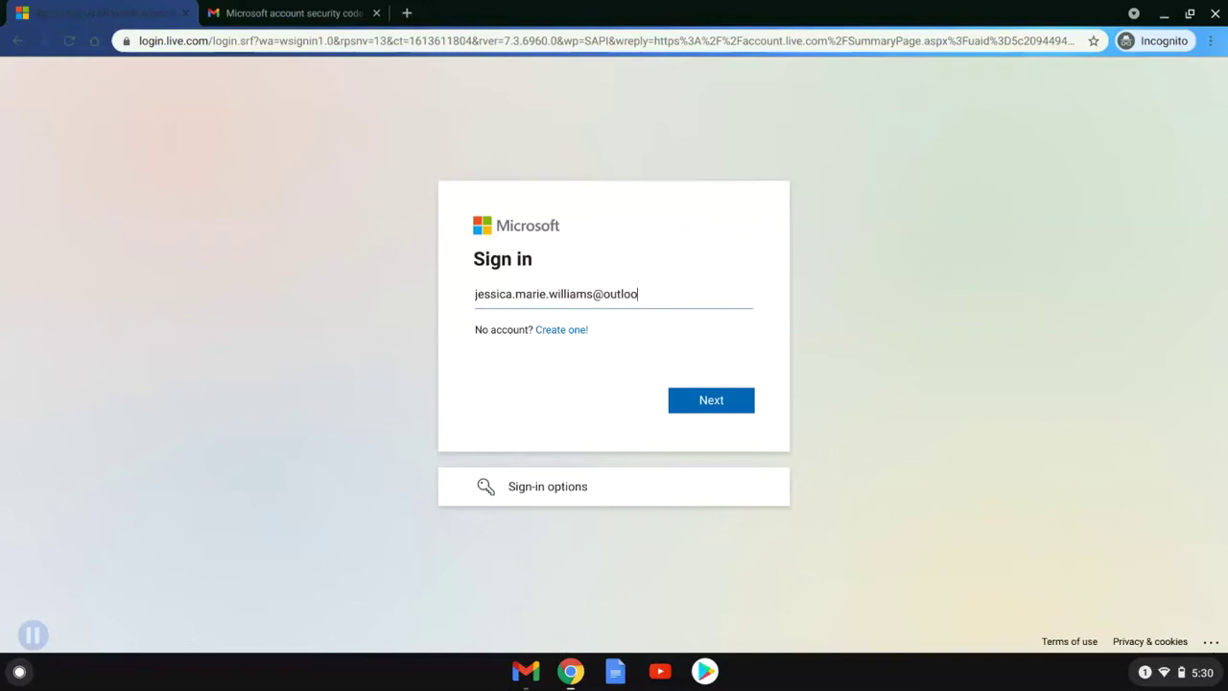
{"action": "left_click", "coordinate": [693, 395]}
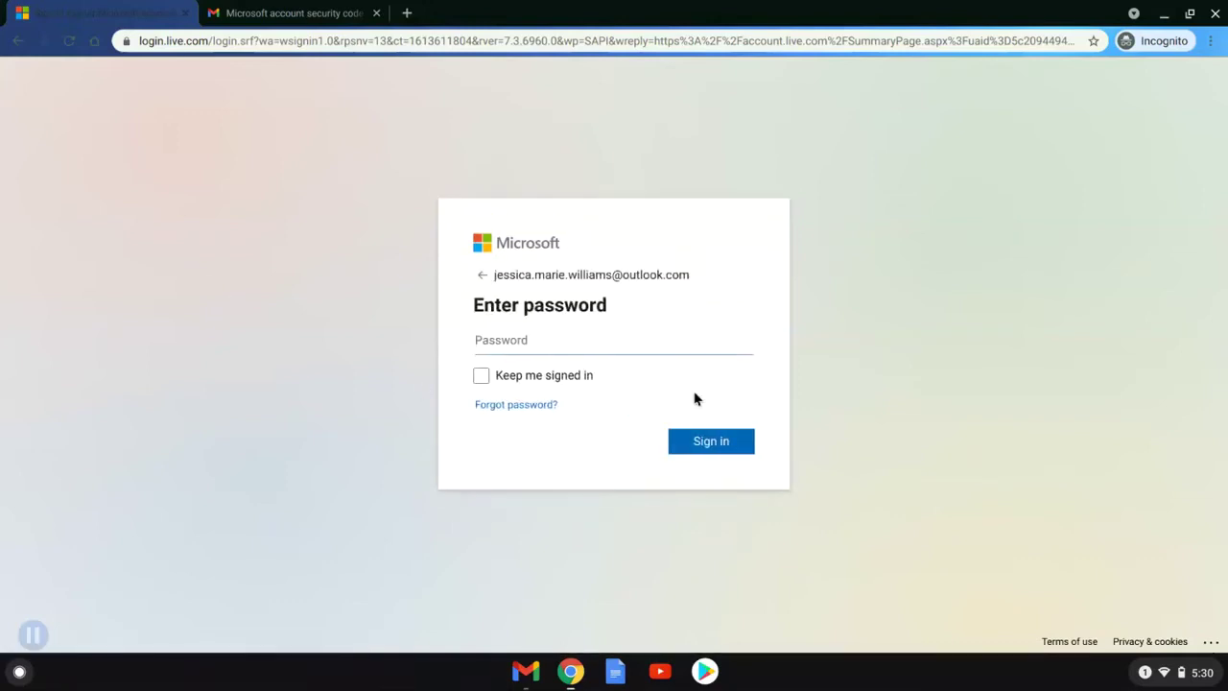
Step: Reset the forgotten password by sending a security code to the completed backup Yahoo address
{"action": "left_click", "coordinate": [536, 404]}
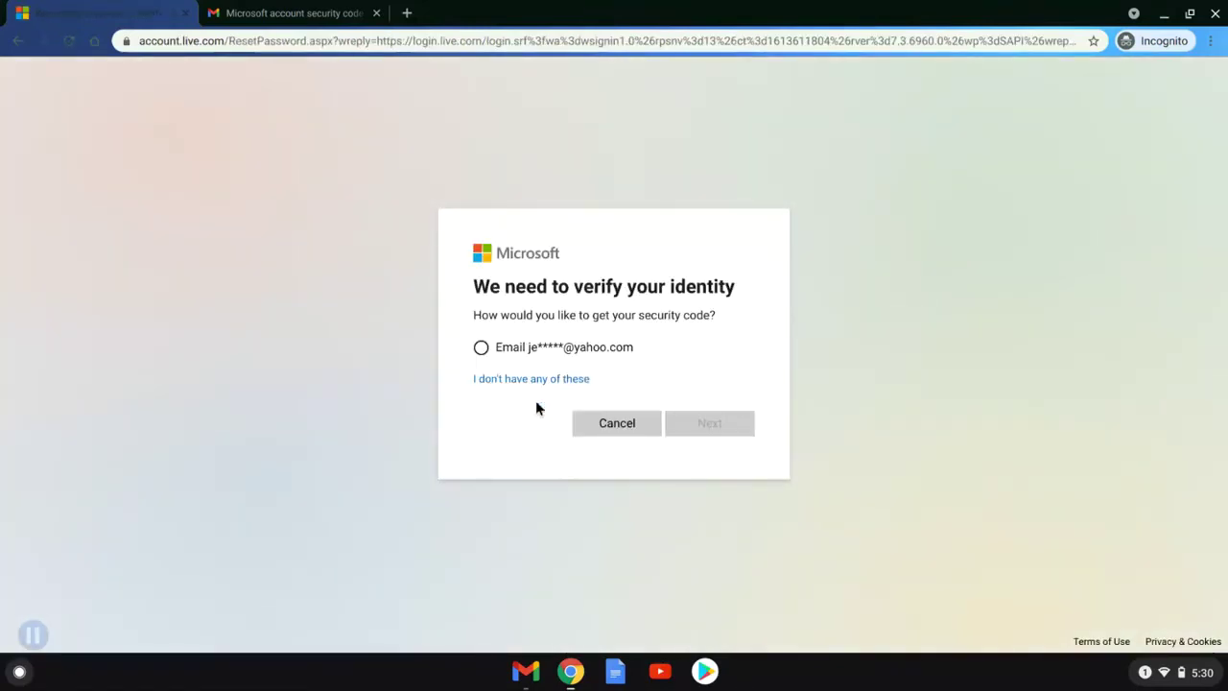
{"action": "left_click", "coordinate": [480, 347]}
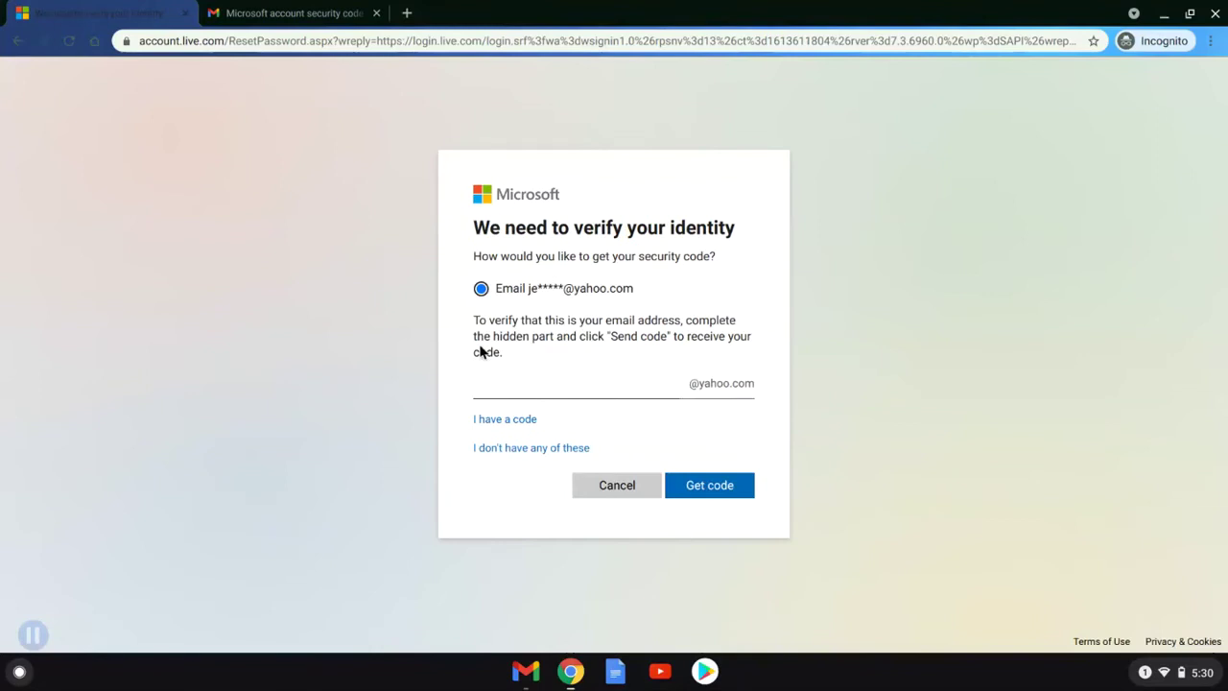
{"action": "left_click", "coordinate": [553, 376]}
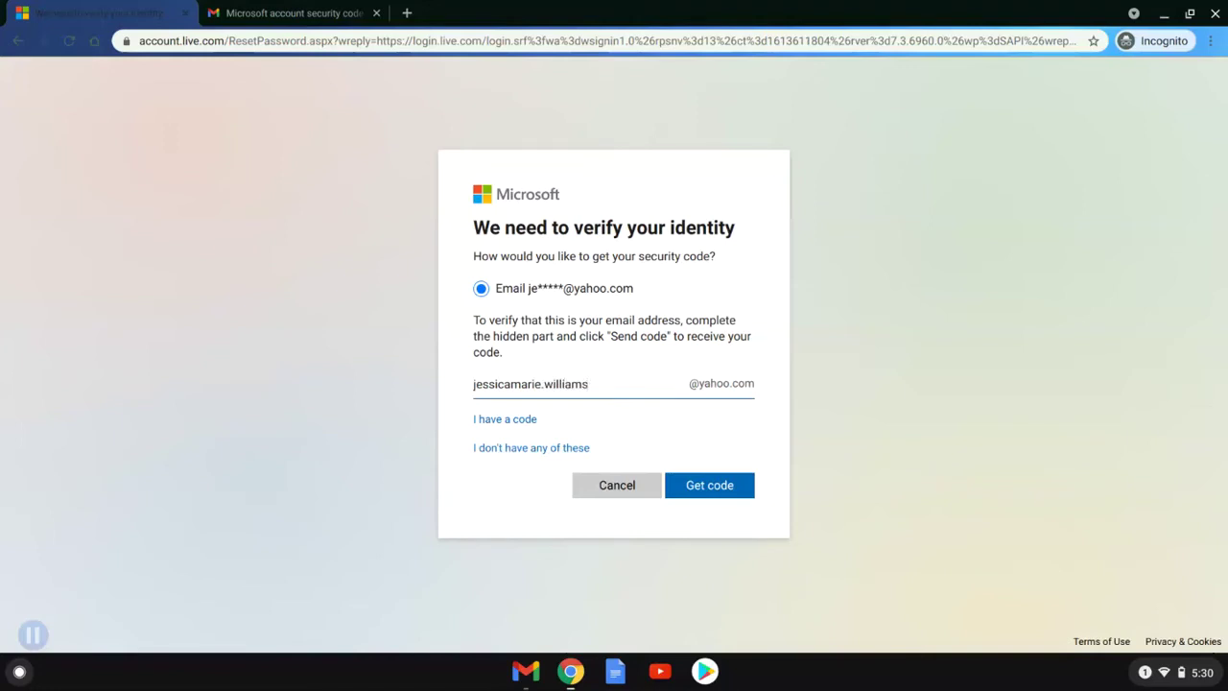
{"action": "left_click", "coordinate": [701, 496]}
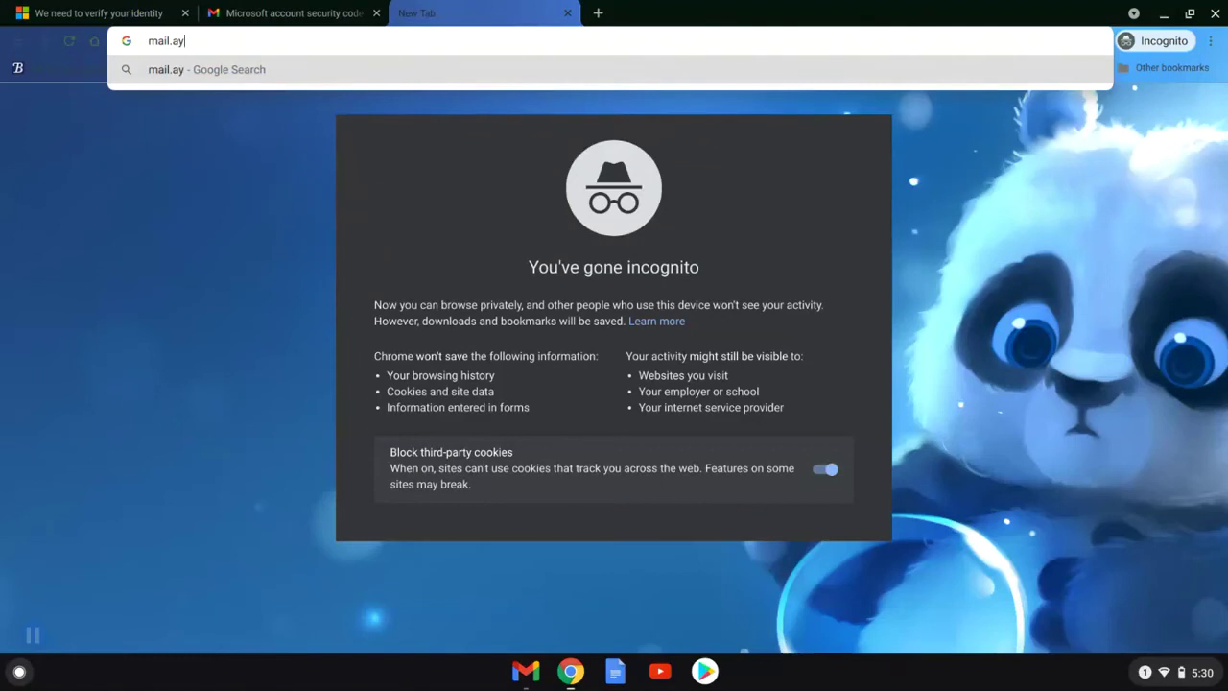
Step: Go to Yahoo Mail and submit the backup account's username on the sign-in page
{"action": "type", "text": "yahoo.com"}
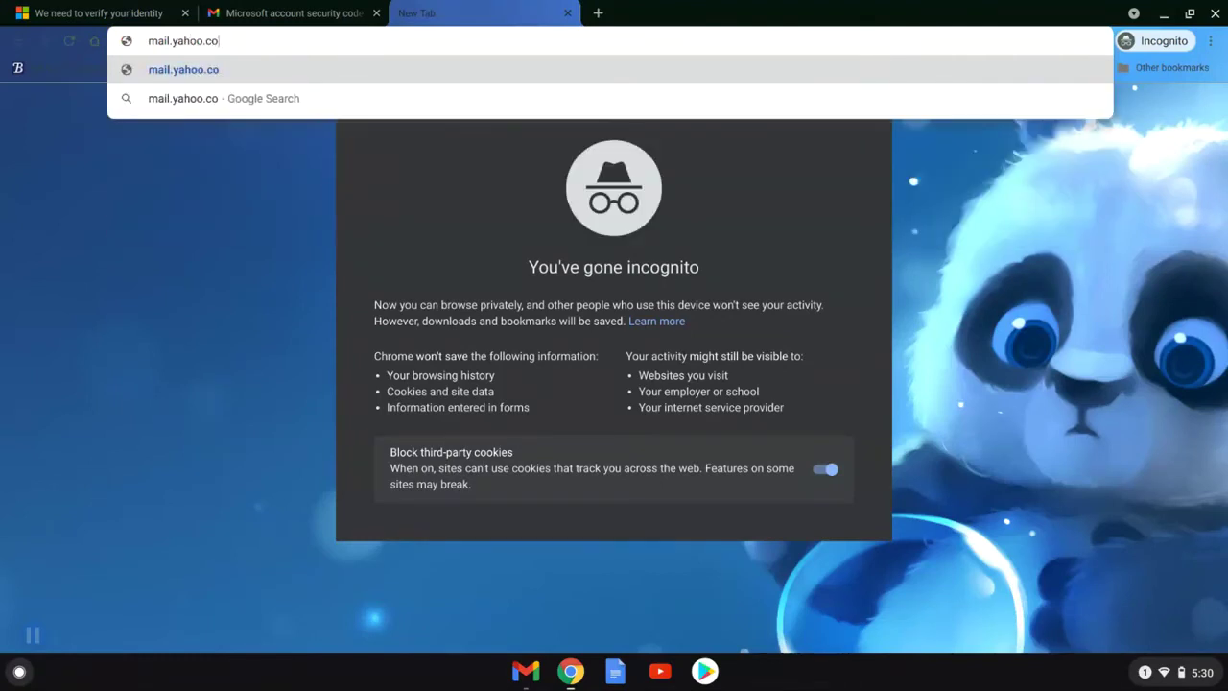
{"action": "key", "text": "Return"}
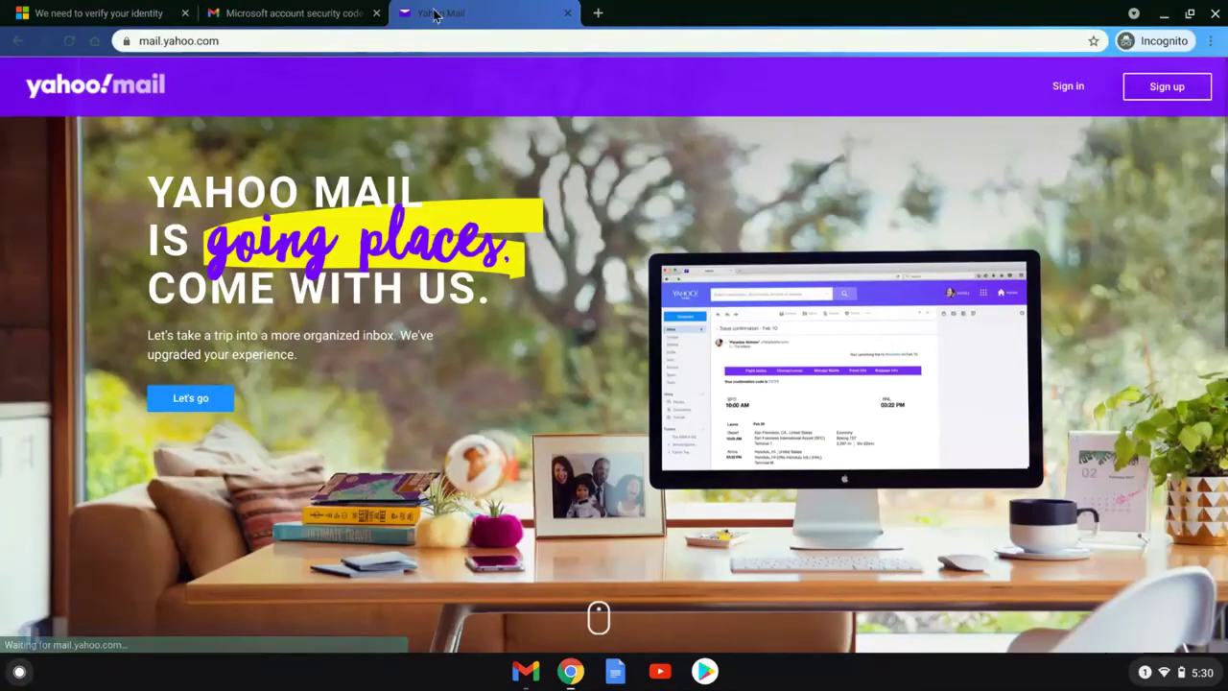
{"action": "left_click", "coordinate": [1079, 93]}
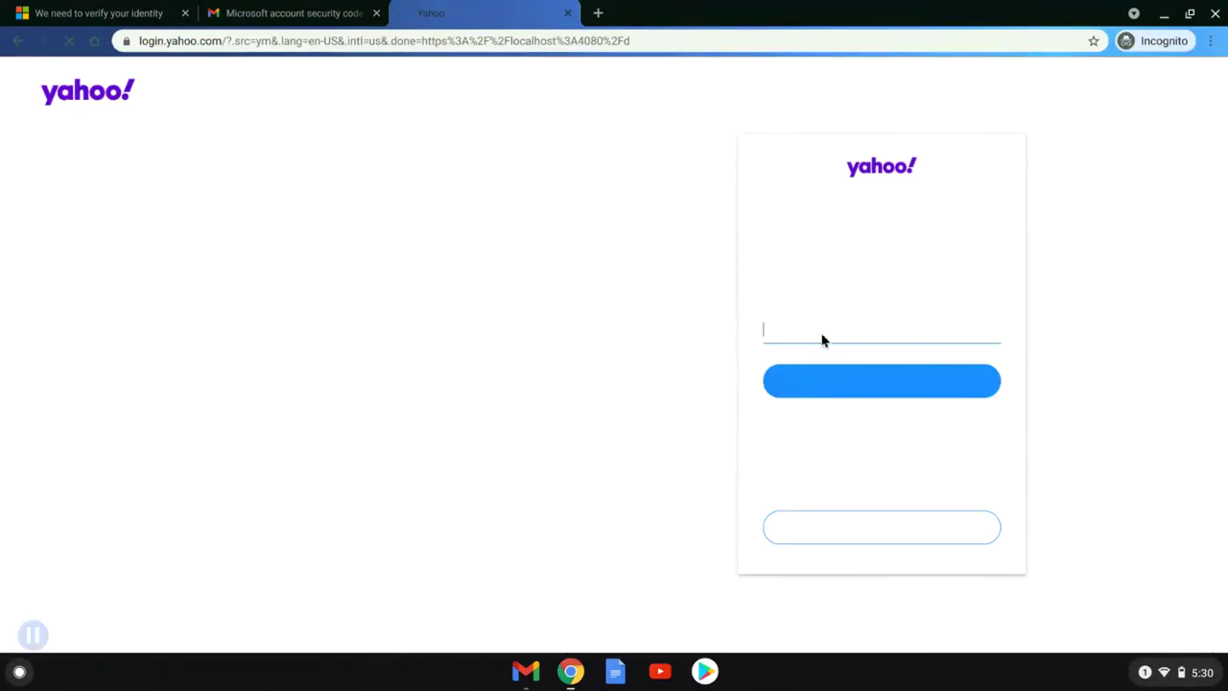
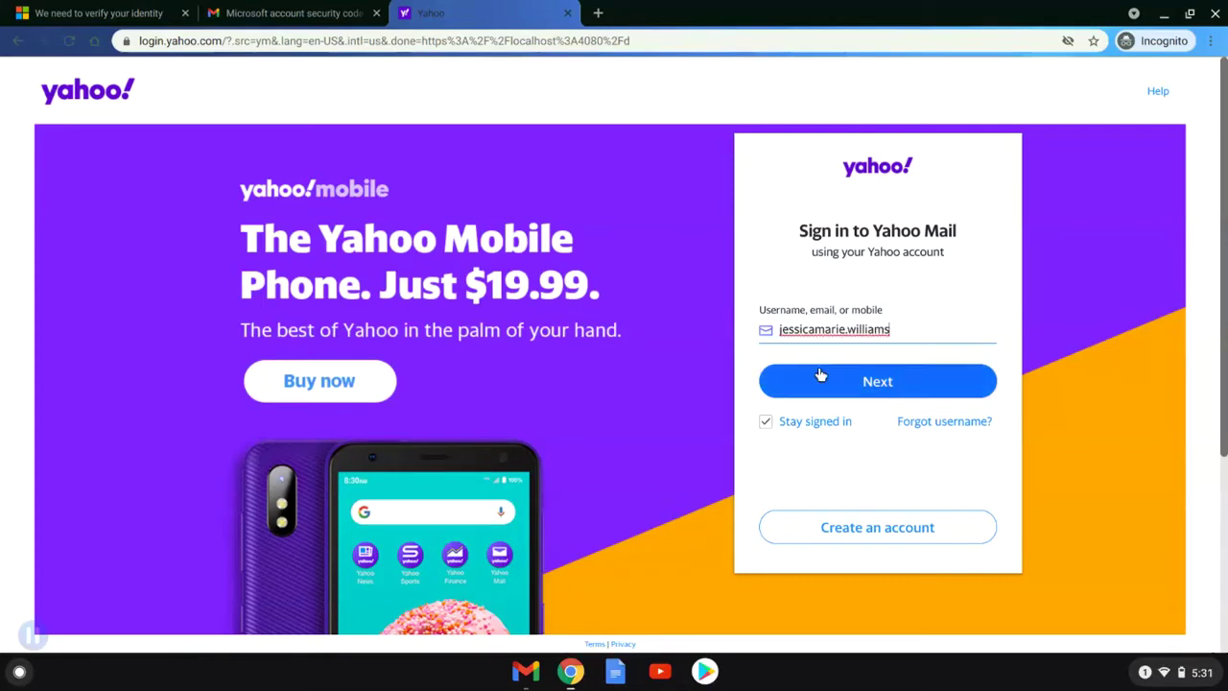
{"action": "left_click", "coordinate": [822, 381]}
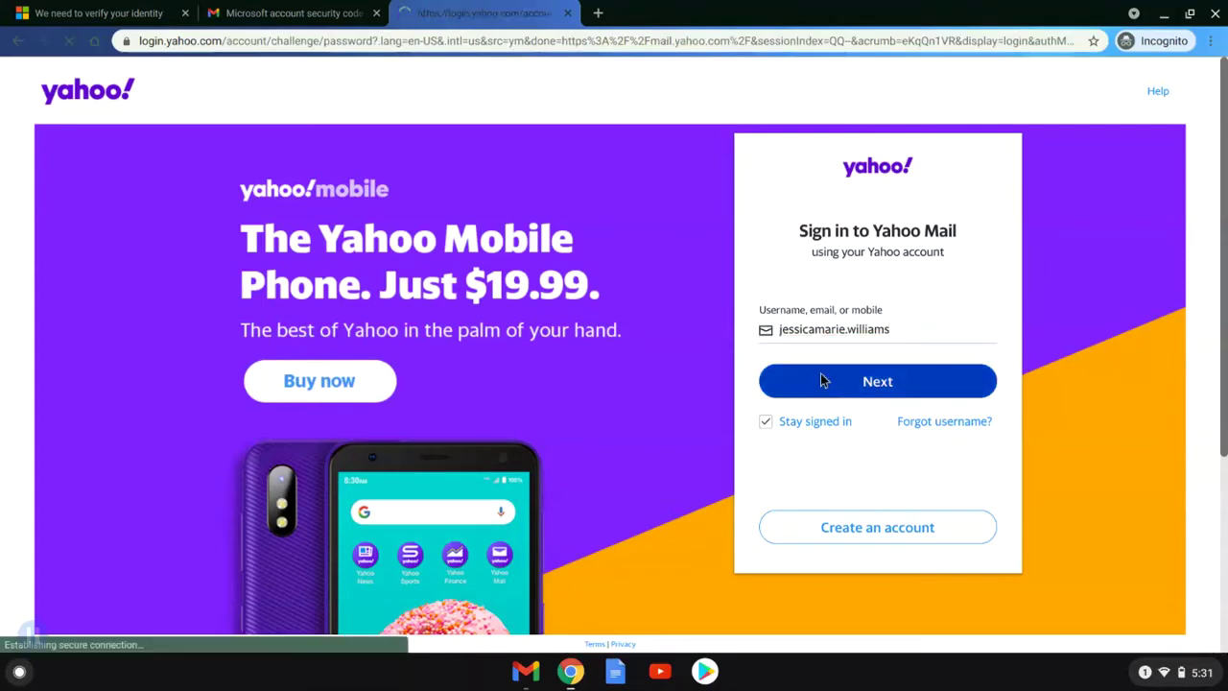
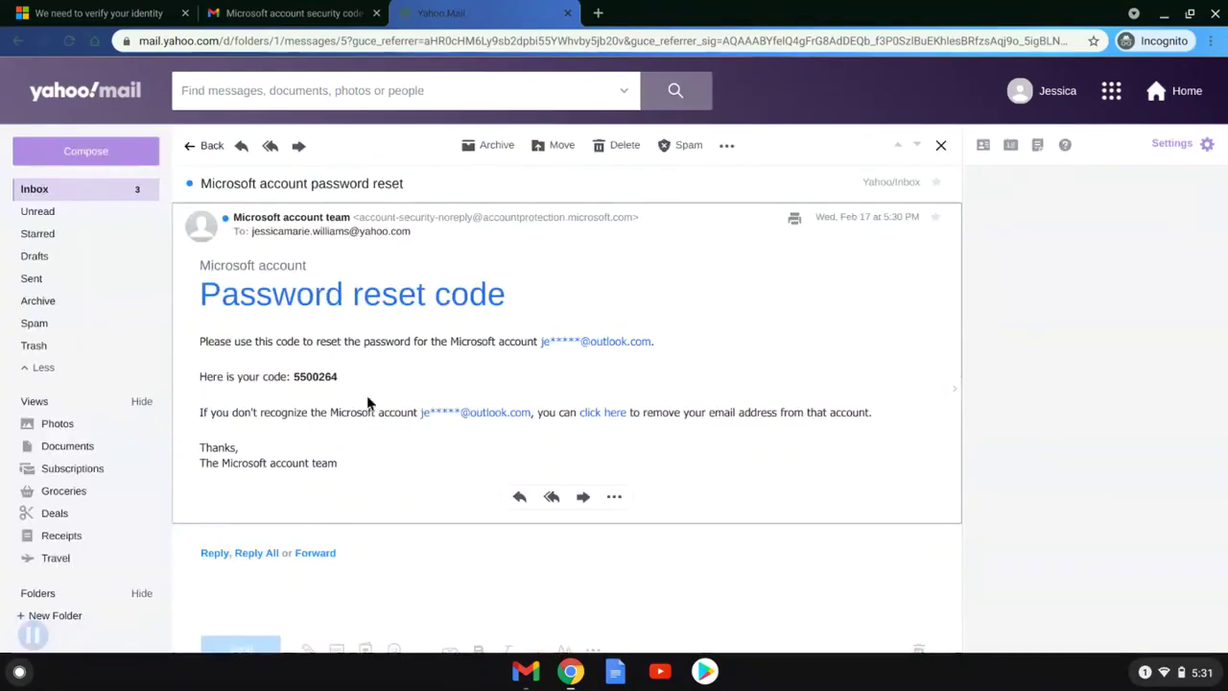
Step: Copy the Microsoft reset code from the Yahoo email and go back to the verification tab
{"action": "left_click_drag", "start_coordinate": [341, 380], "coordinate": [290, 378]}
{"action": "key", "text": "ctrl+c"}
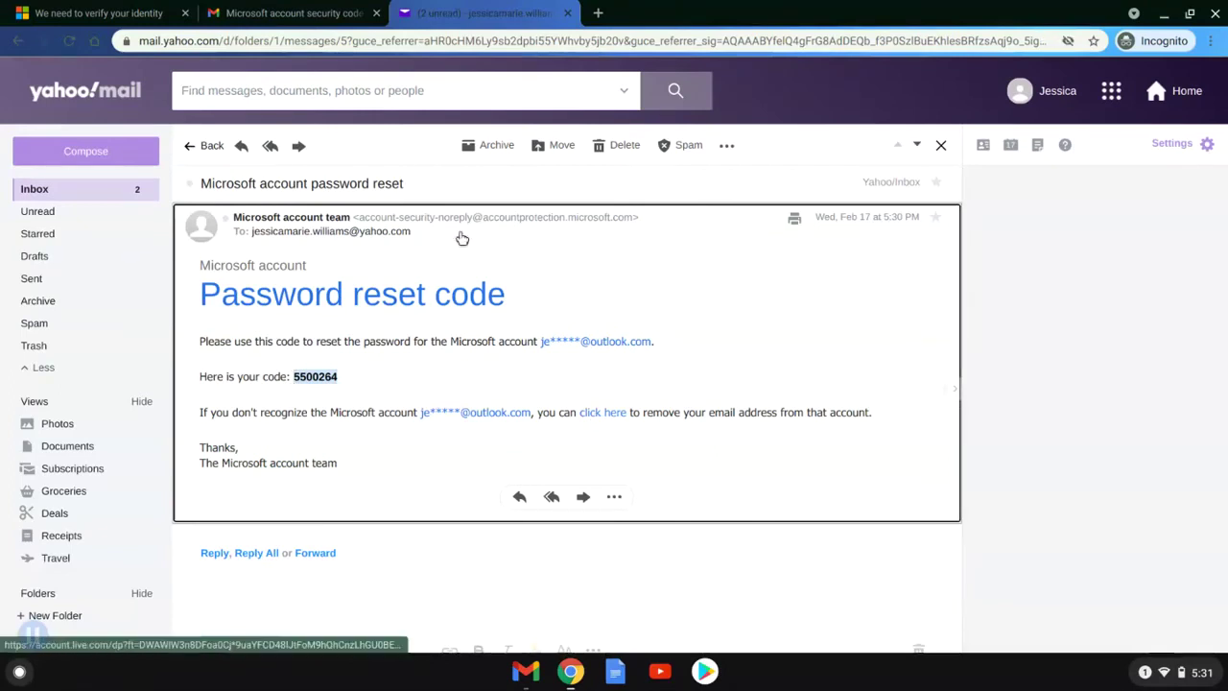
{"action": "left_click", "coordinate": [230, 13]}
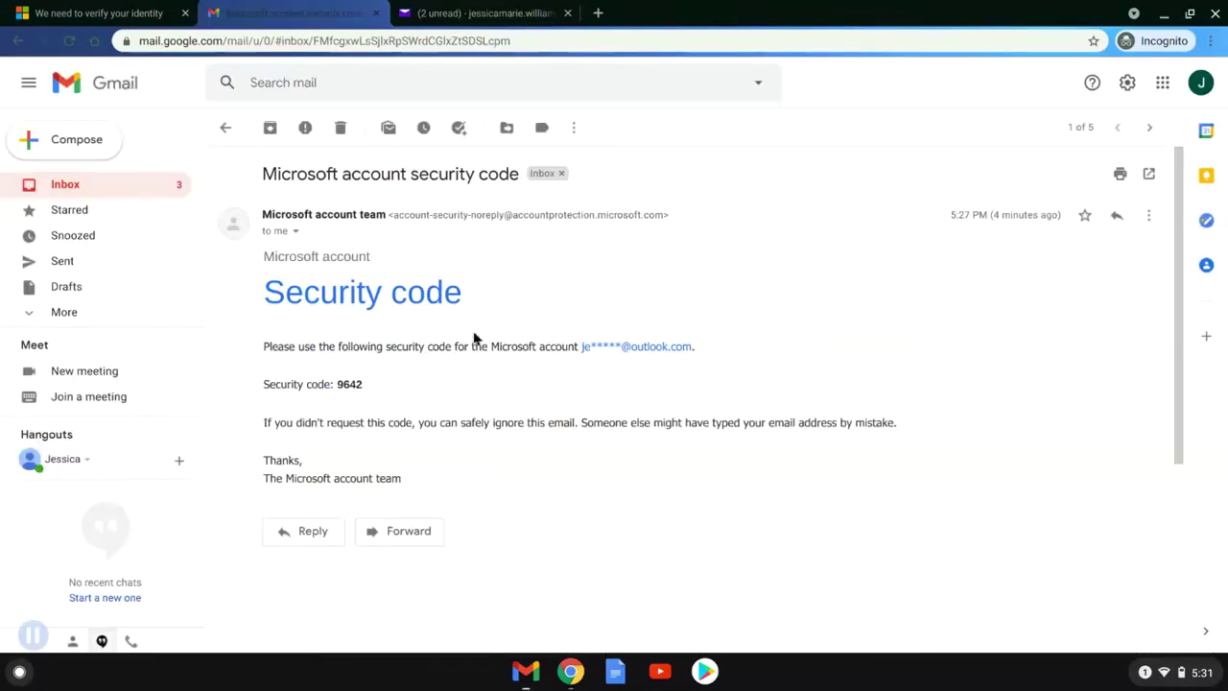
Step: Paste the copied reset code into the verification field and submit it
{"action": "left_click", "coordinate": [144, 14]}
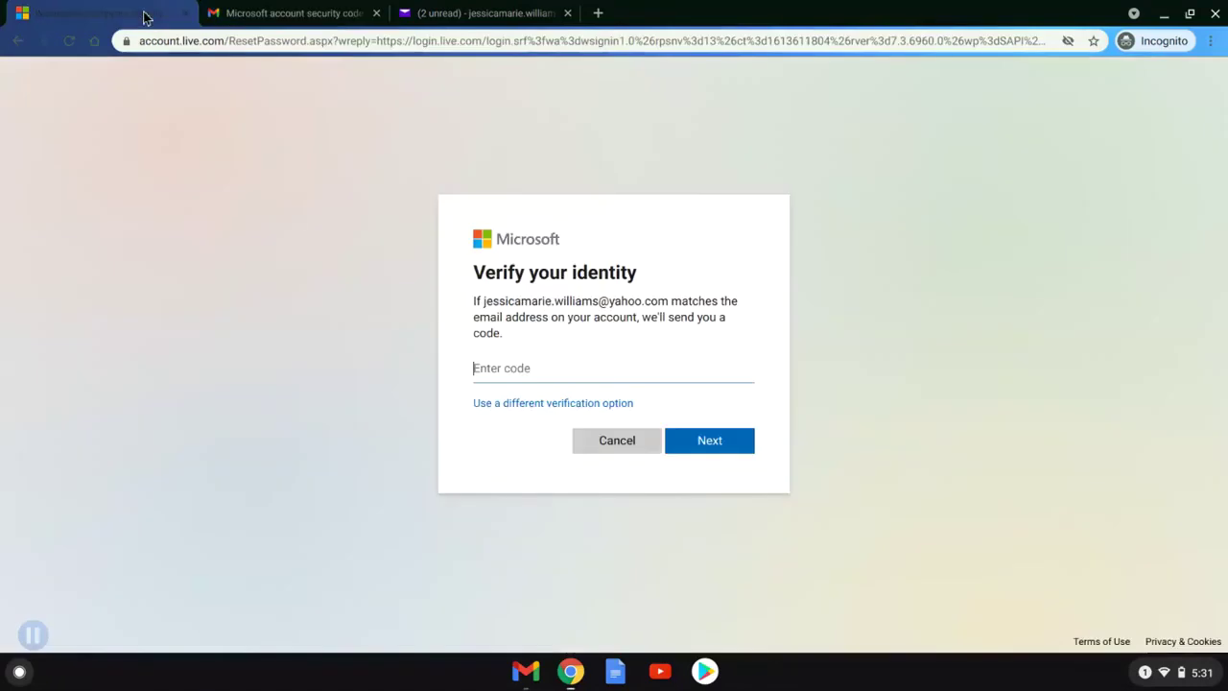
{"action": "left_click", "coordinate": [501, 373]}
{"action": "key", "text": "ctrl+v"}
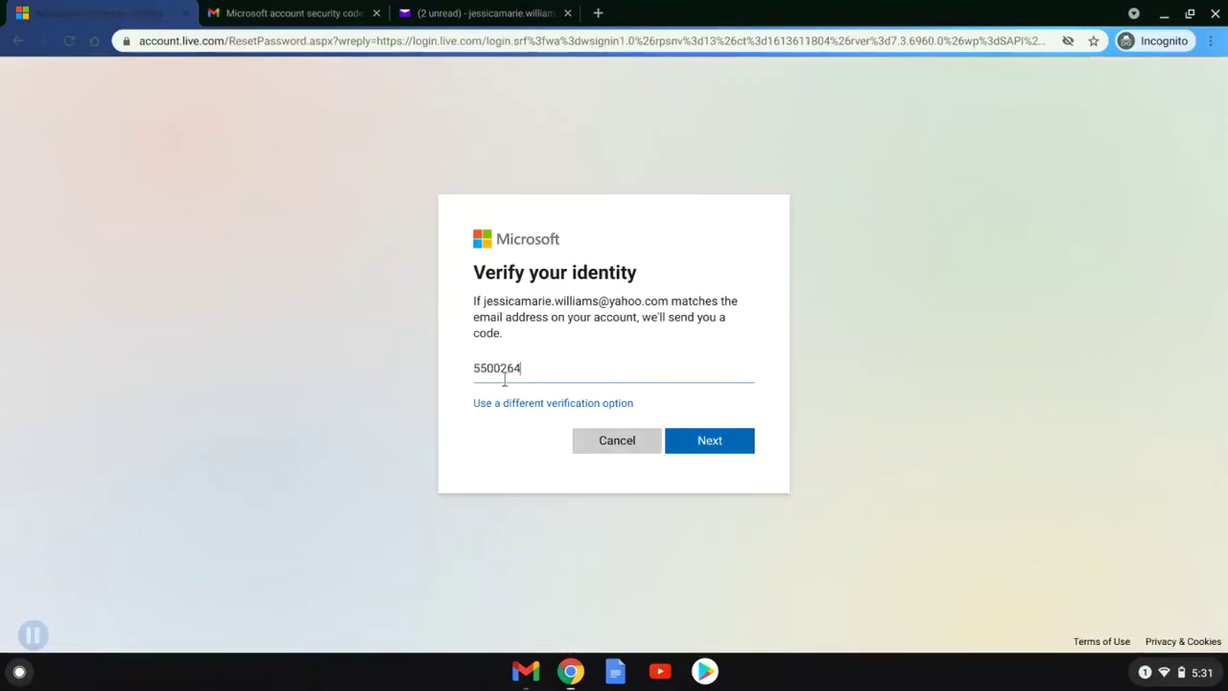
{"action": "left_click", "coordinate": [717, 446]}
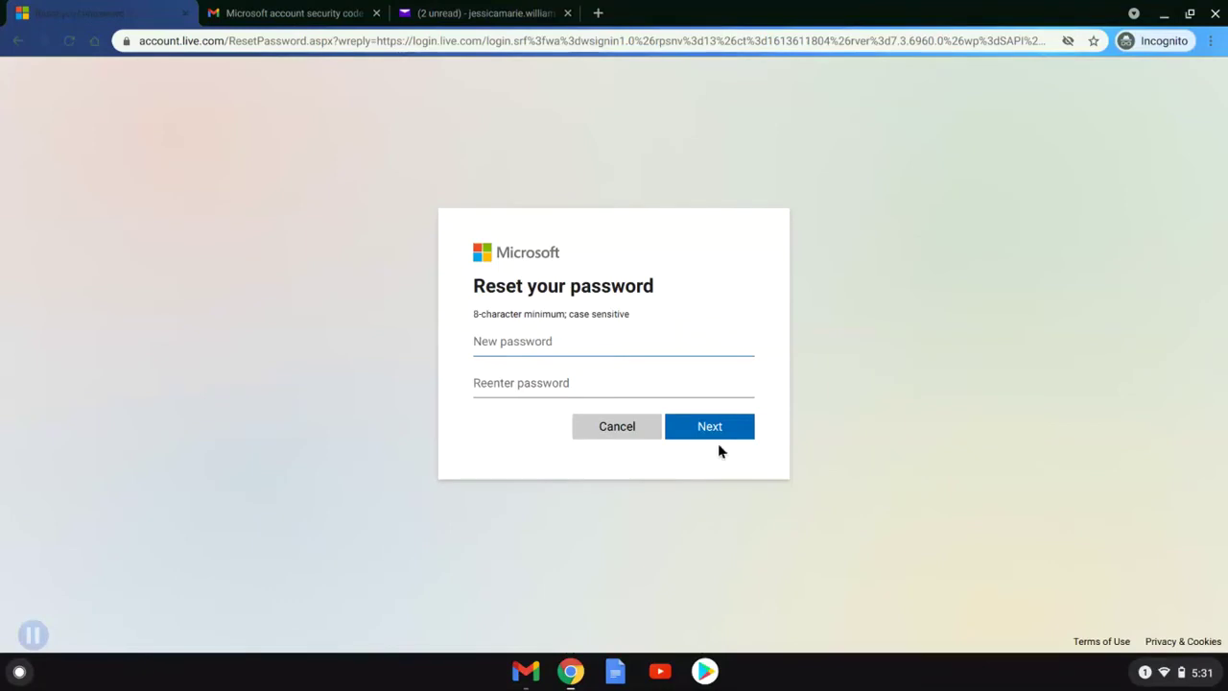
Step: Enter a new password in both the New password and Reenter password fields
{"action": "type", "text": "•"}
{"action": "key", "text": "BackSpace"}
{"action": "type", "text": "••••••"}
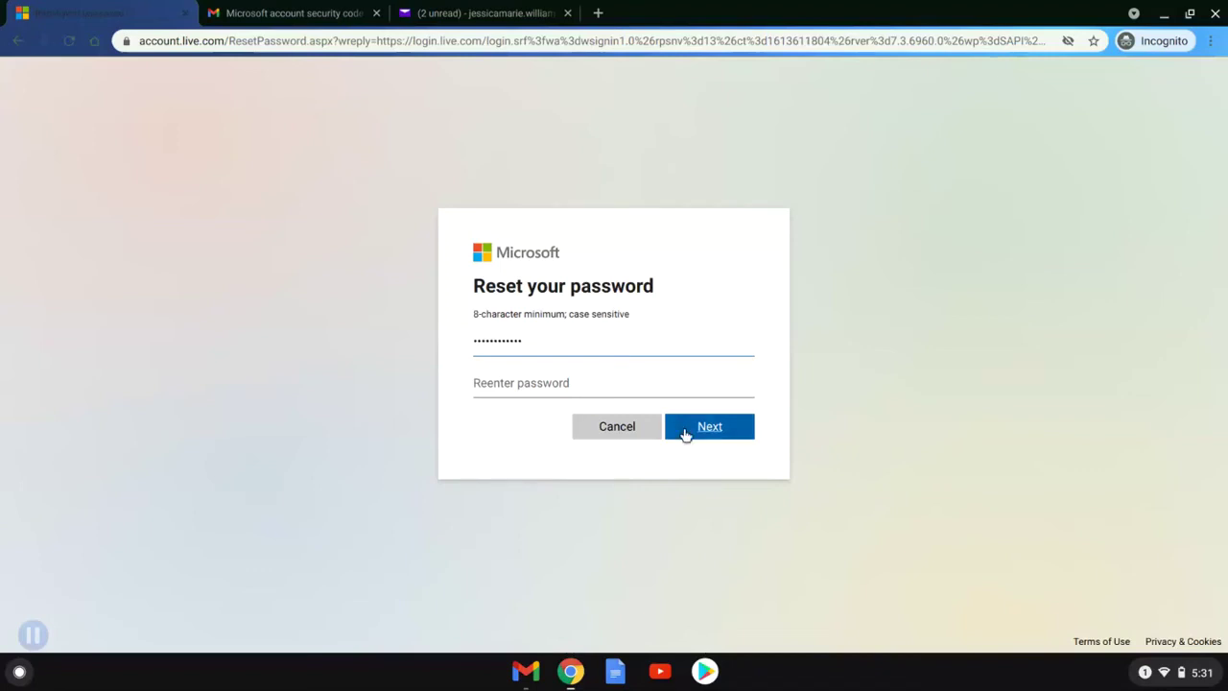
{"action": "left_click", "coordinate": [539, 386]}
{"action": "type", "text": "•••••••••"}
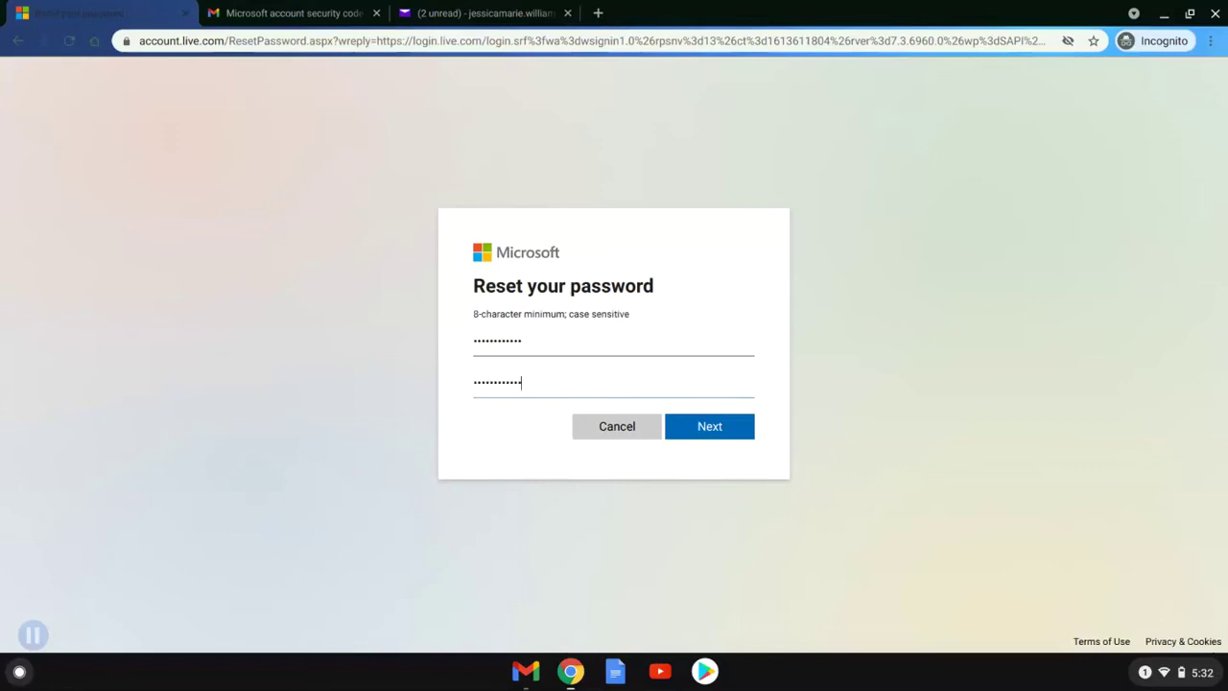
Step: Replace the rejected password with a stronger matching one in both fields and submit it
{"action": "left_click", "coordinate": [681, 437]}
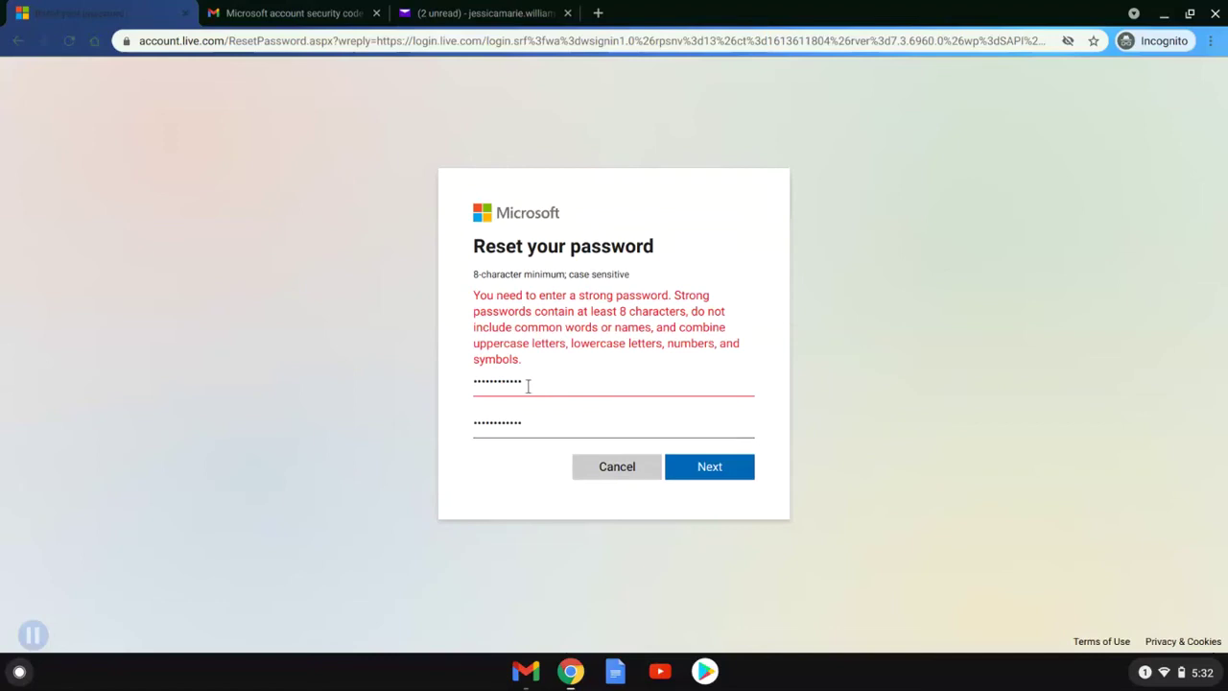
{"action": "left_click_drag", "start_coordinate": [528, 386], "coordinate": [464, 382]}
{"action": "type", "text": "S•••••••"}
{"action": "left_click", "coordinate": [502, 420]}
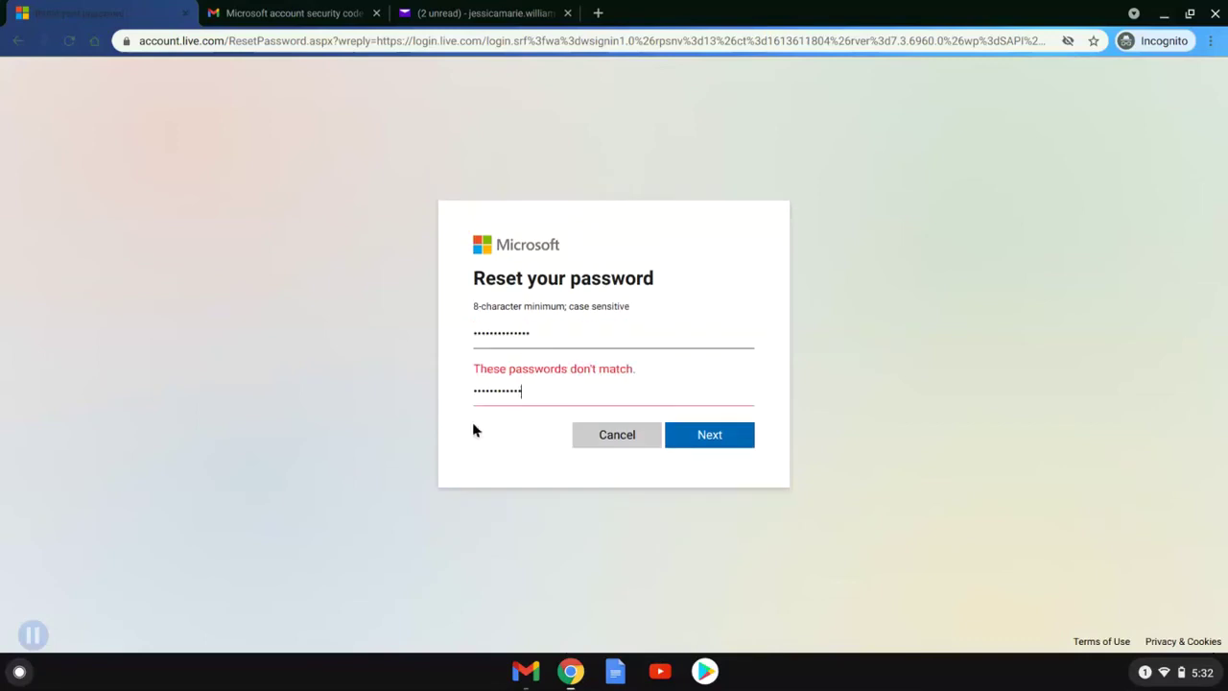
{"action": "key", "text": "ctrl+a"}
{"action": "type", "text": "••••••••"}
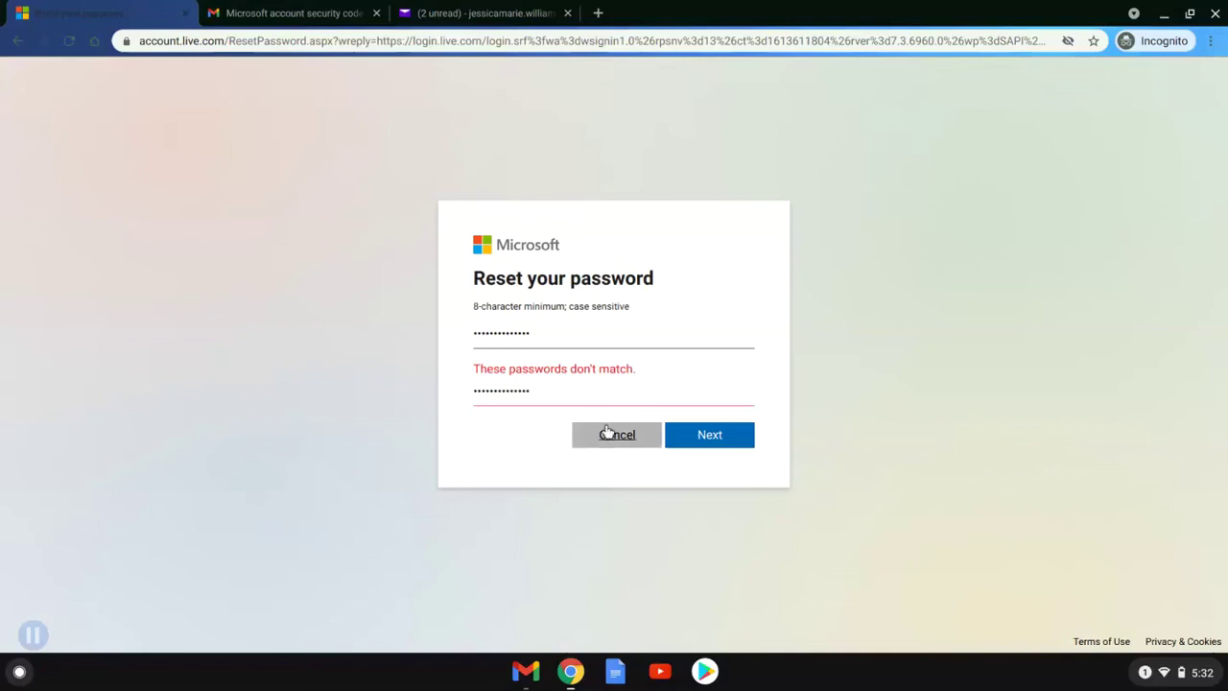
{"action": "left_click", "coordinate": [692, 434]}
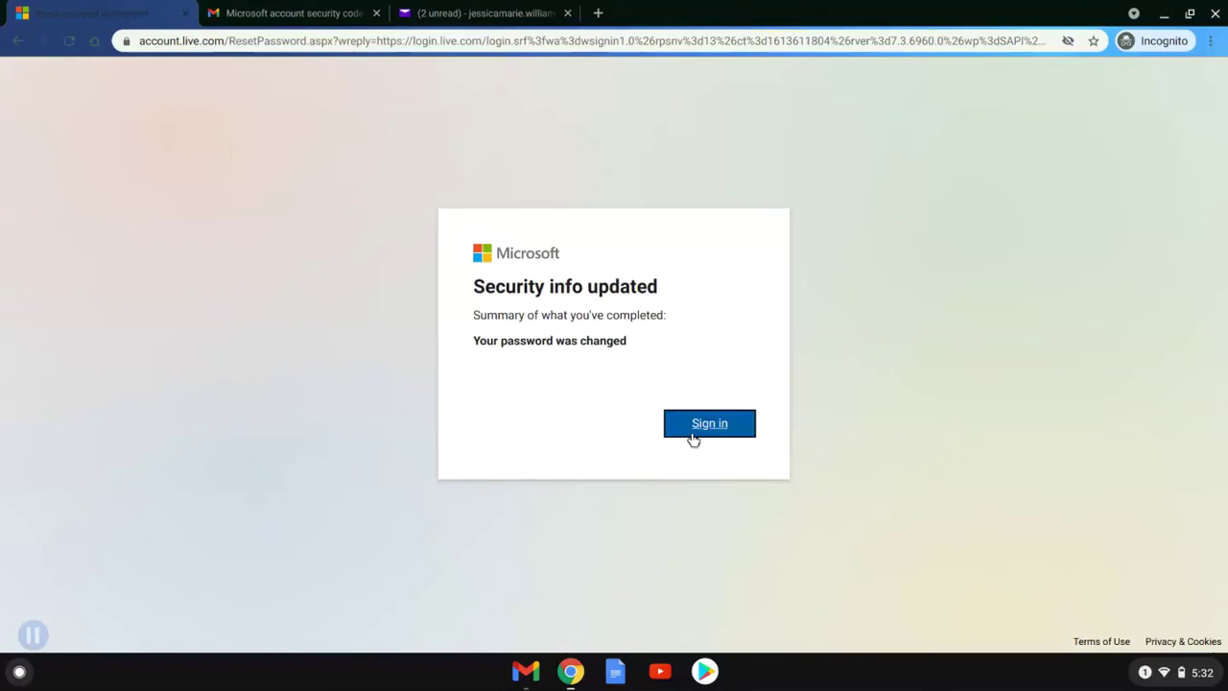
Step: Sign in with the account's outlook.com e-mail address and the new password
{"action": "left_click", "coordinate": [709, 424]}
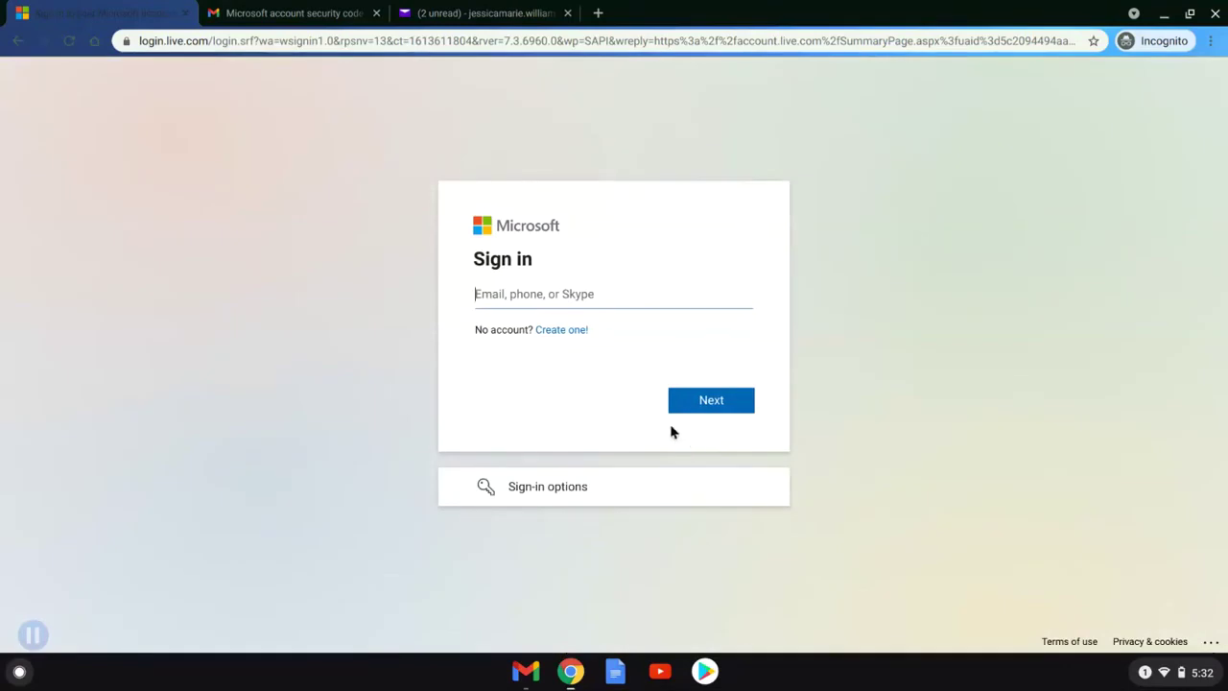
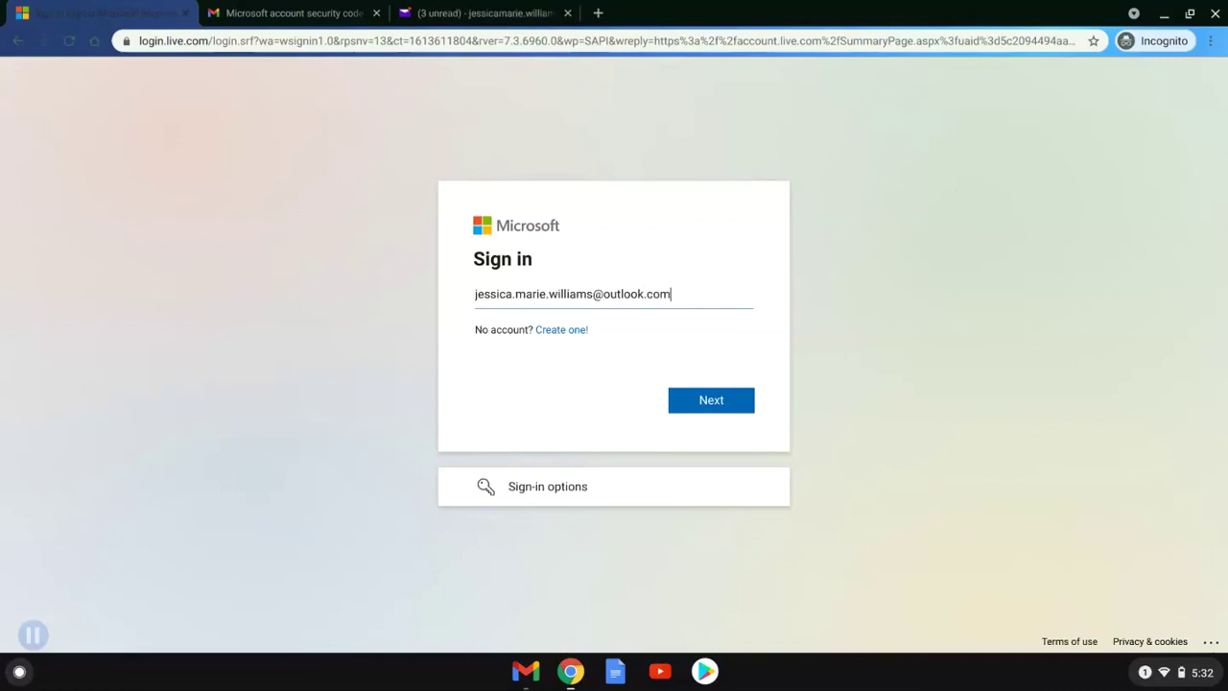
{"action": "left_click", "coordinate": [743, 403]}
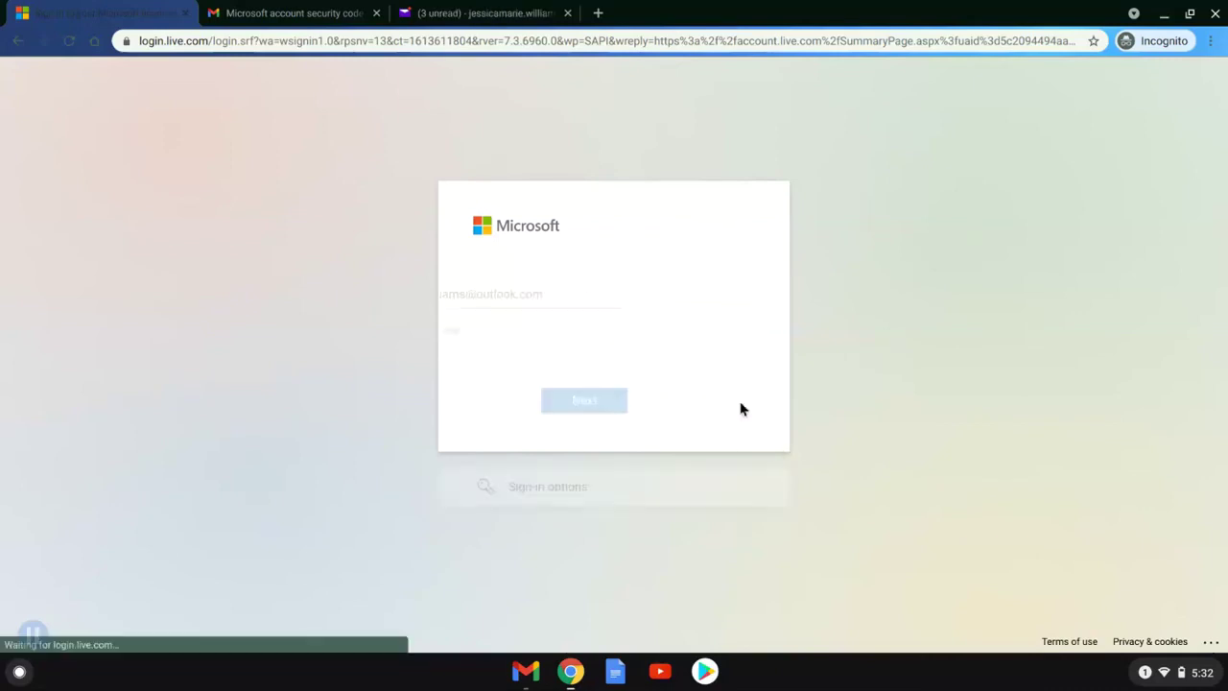
{"action": "type", "text": "•"}
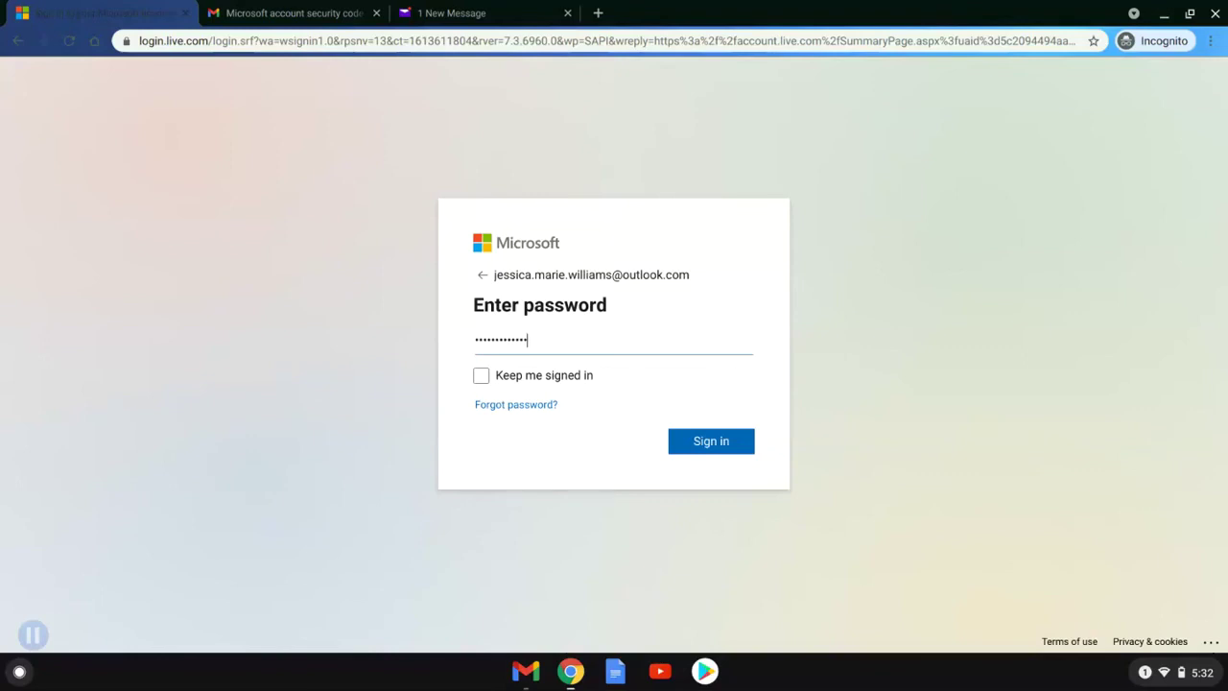
{"action": "left_click", "coordinate": [712, 449]}
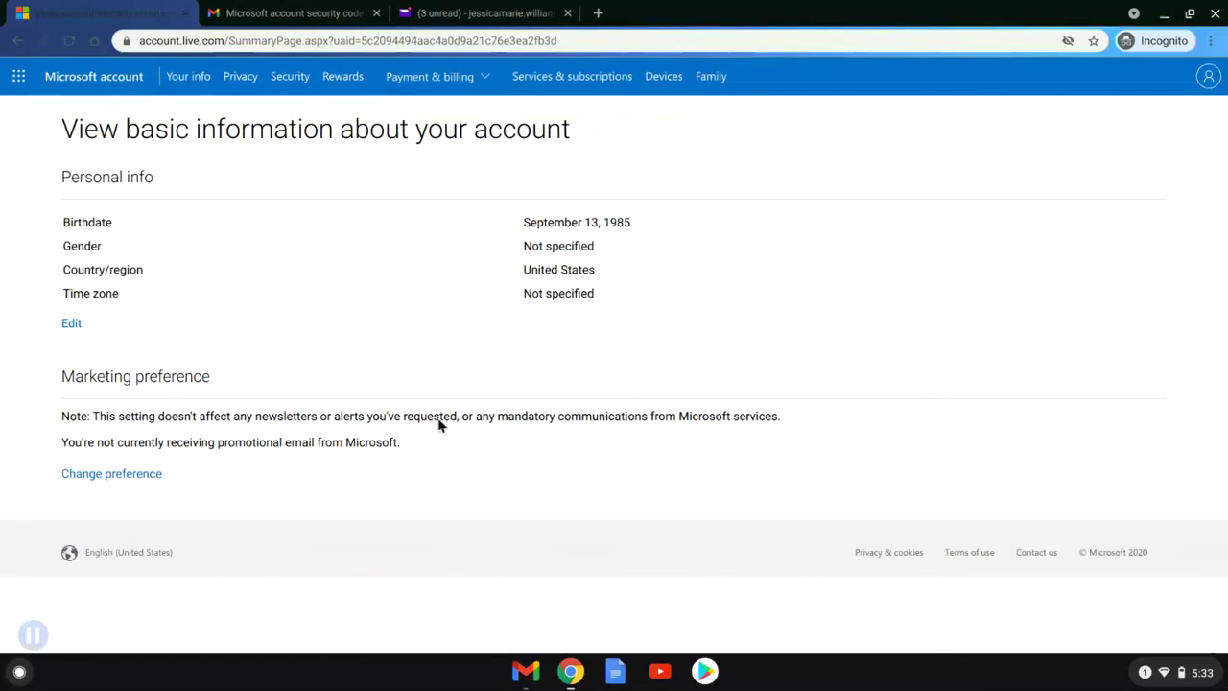
Step: Glance at the account profile panel, then launch Outlook from the Microsoft 365 app list
{"action": "left_click", "coordinate": [1208, 79]}
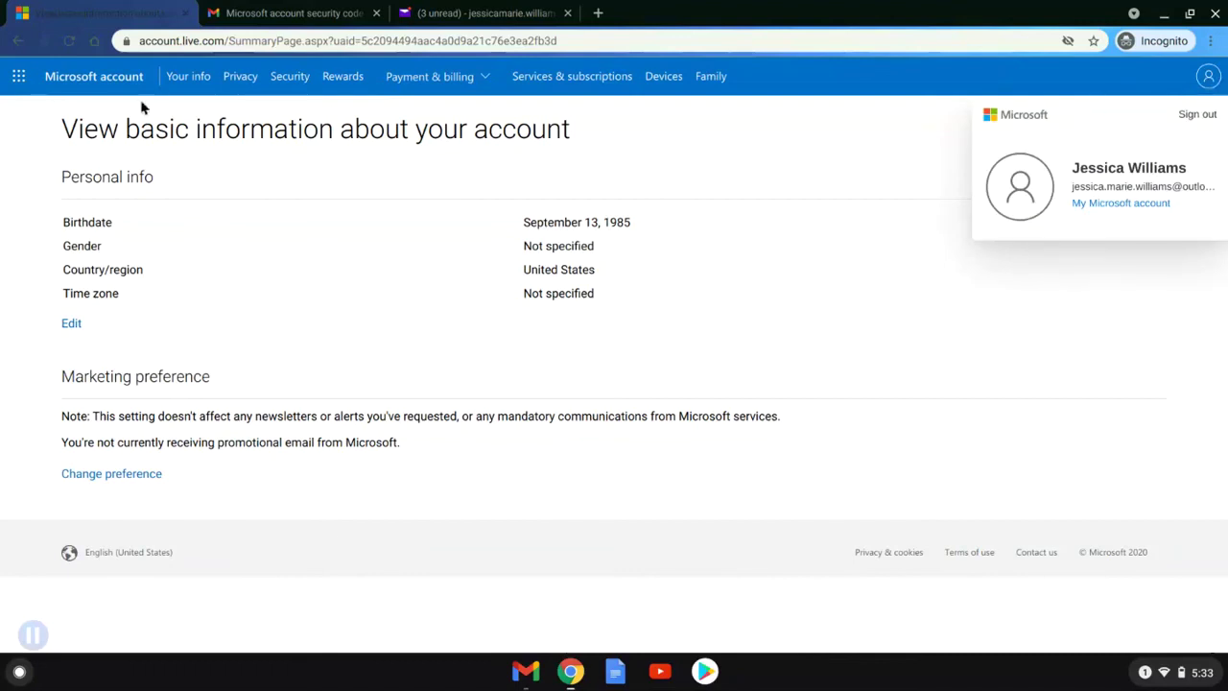
{"action": "left_click", "coordinate": [19, 81]}
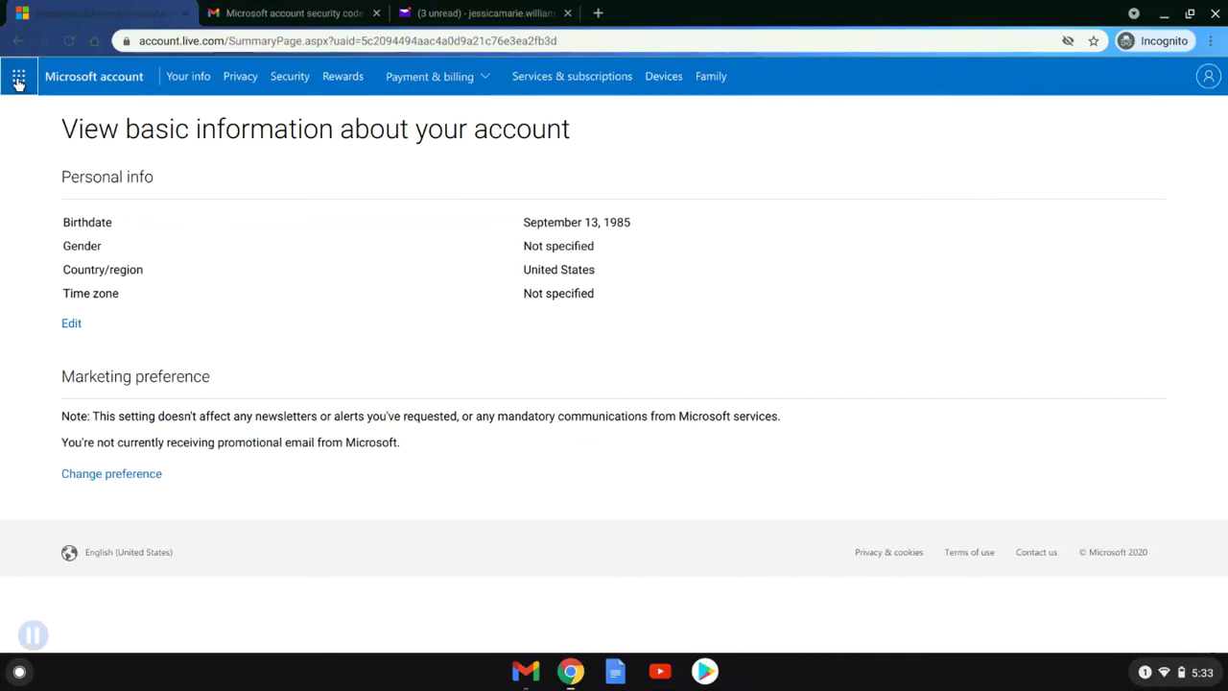
{"action": "left_click", "coordinate": [18, 81]}
{"action": "left_click", "coordinate": [51, 187]}
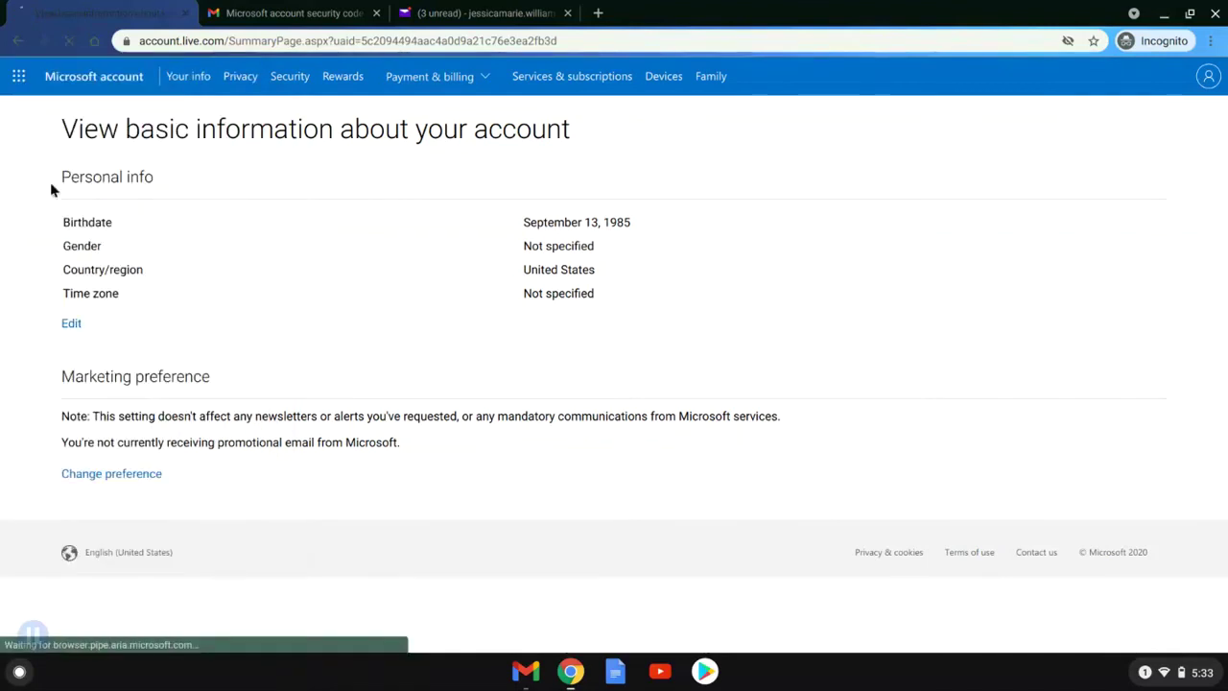